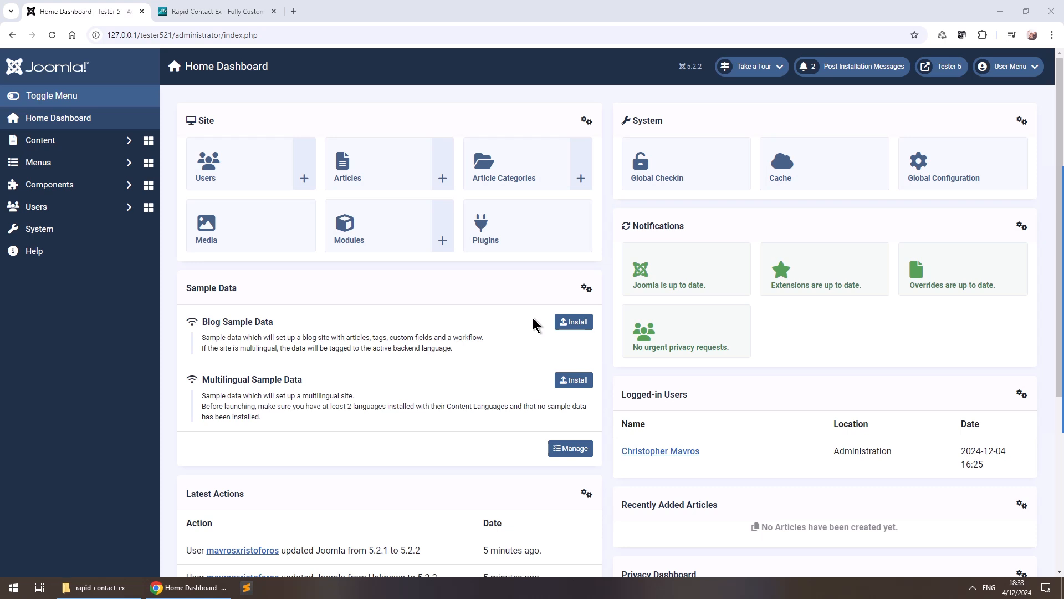
Review the Rapid Contact Ex product page, then return to the Joomla administrator dashboard.
{"action": "left_click", "coordinate": [221, 12]}
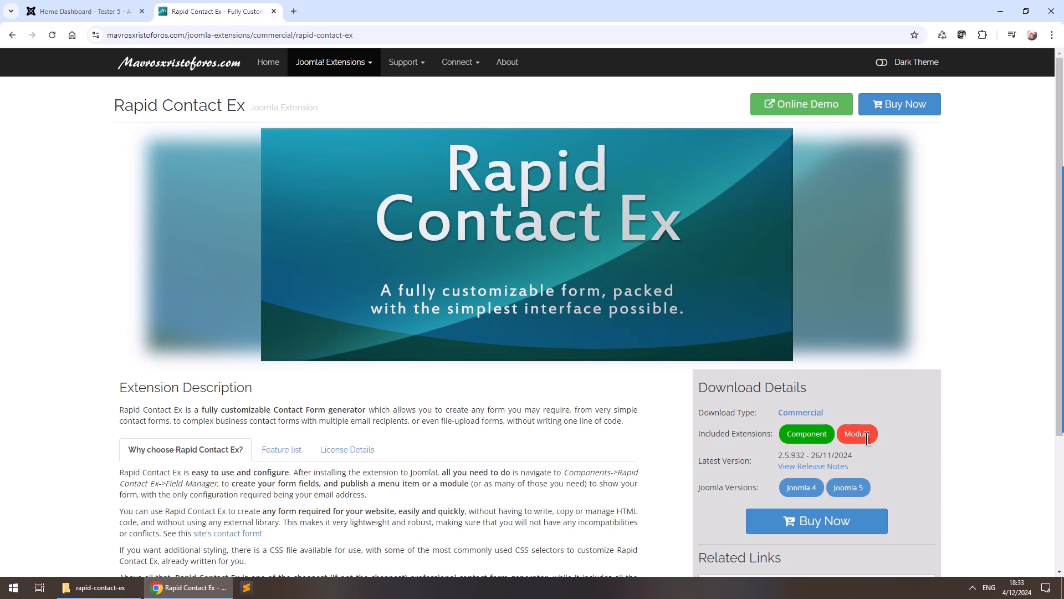
{"action": "left_click", "coordinate": [81, 11]}
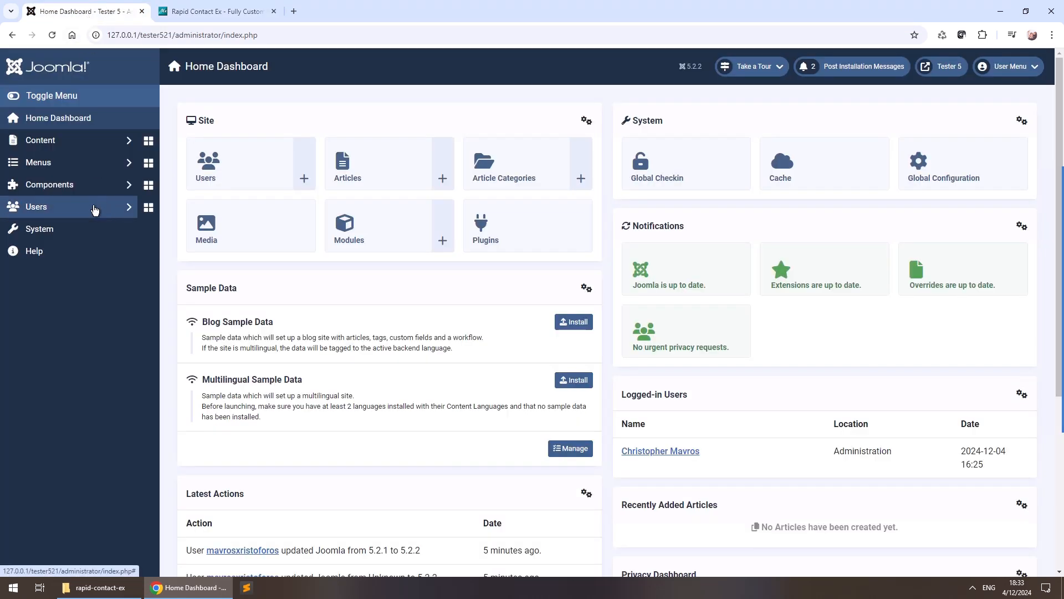
Install pkg_rapidcontactex.zip through Install Extensions and open the Rapid Contact Ex welcome page.
{"action": "left_click", "coordinate": [50, 236]}
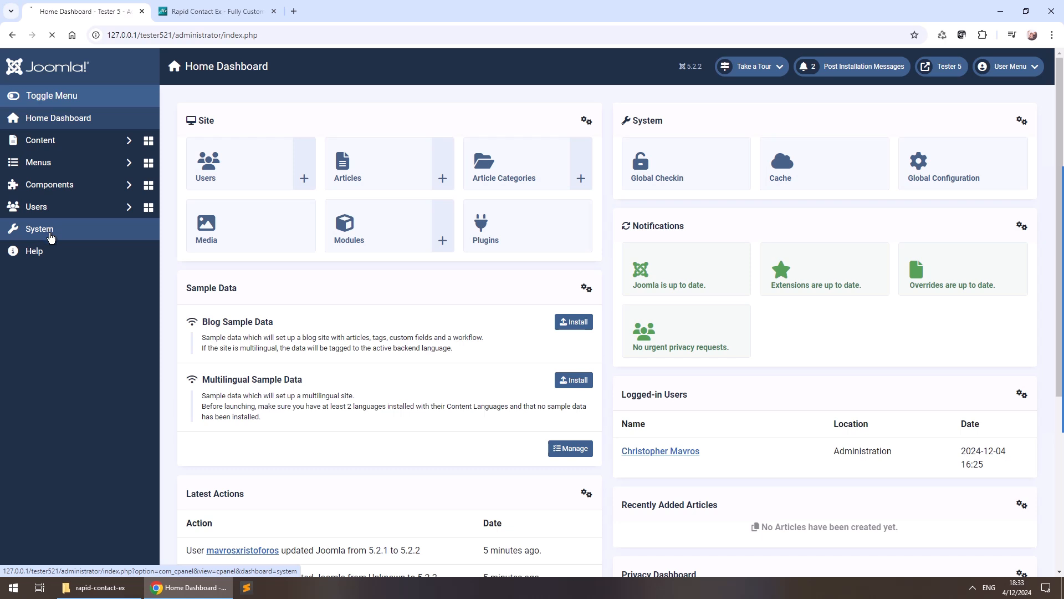
{"action": "left_click", "coordinate": [217, 210]}
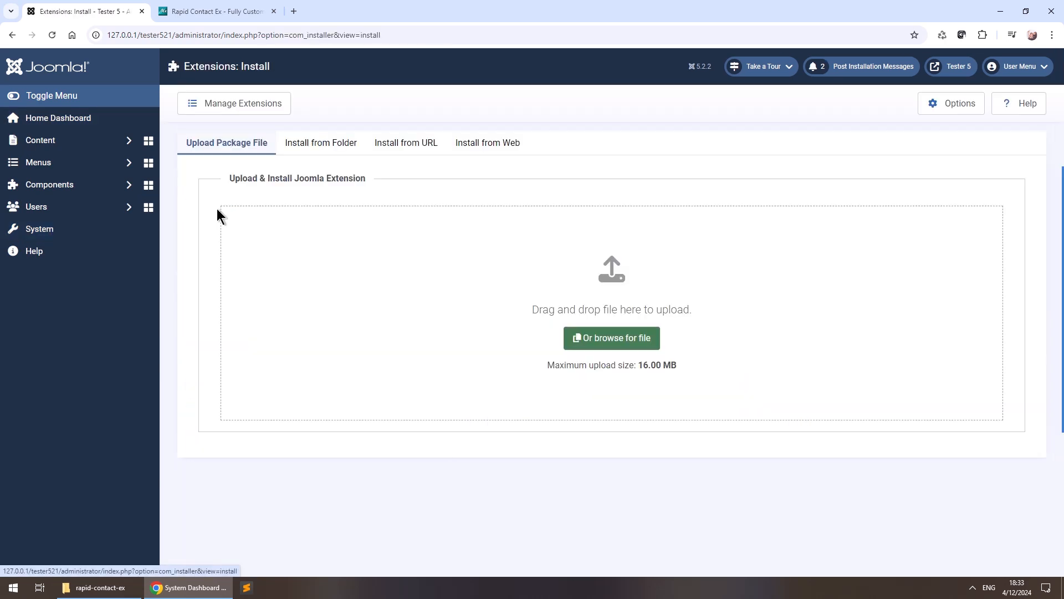
{"action": "left_click", "coordinate": [97, 587]}
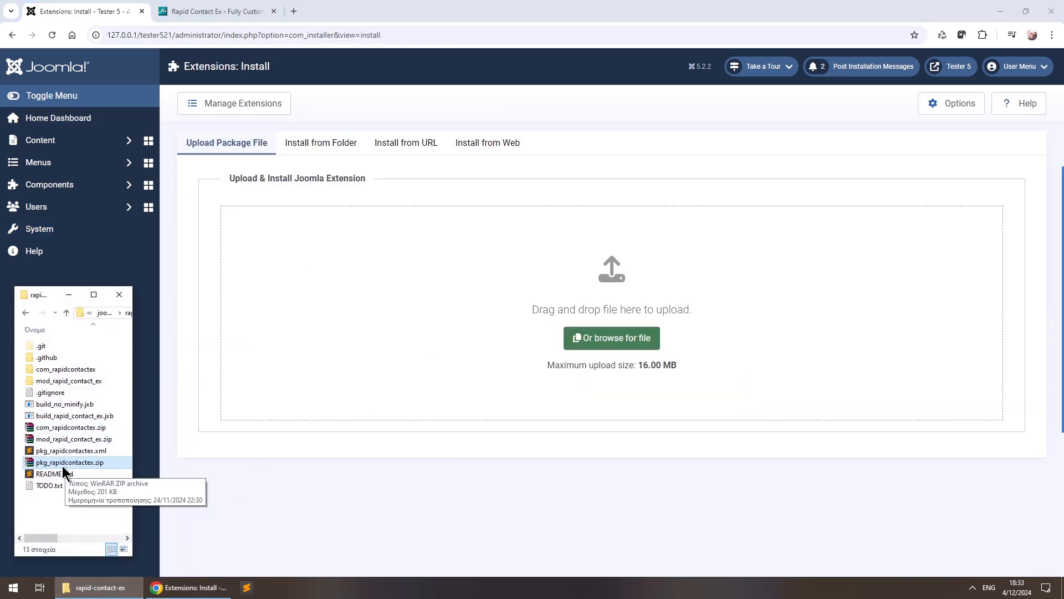
{"action": "left_click_drag", "start_coordinate": [73, 462], "coordinate": [501, 331]}
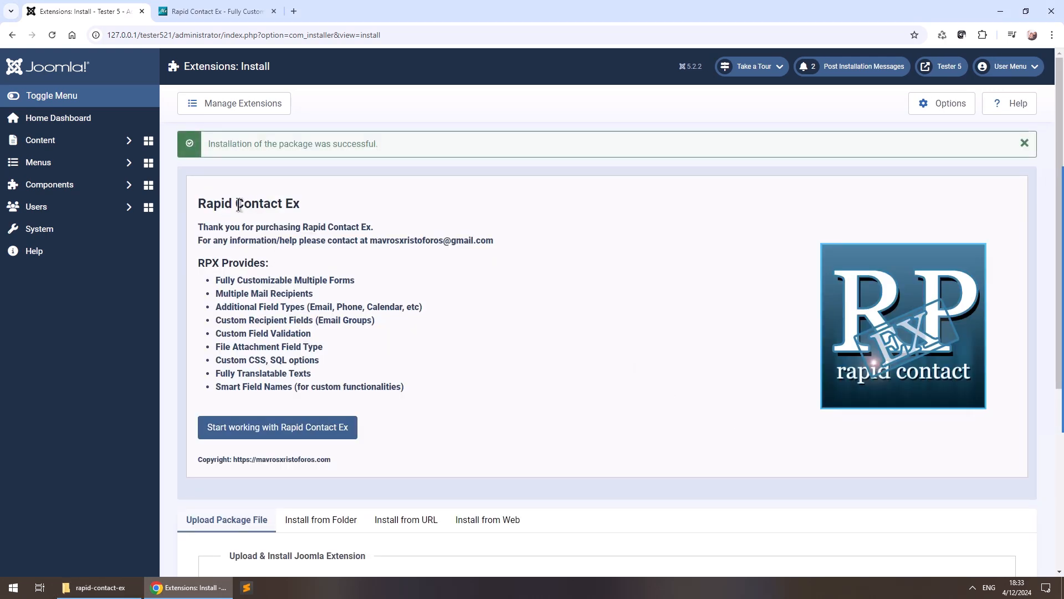
{"action": "left_click", "coordinate": [210, 436]}
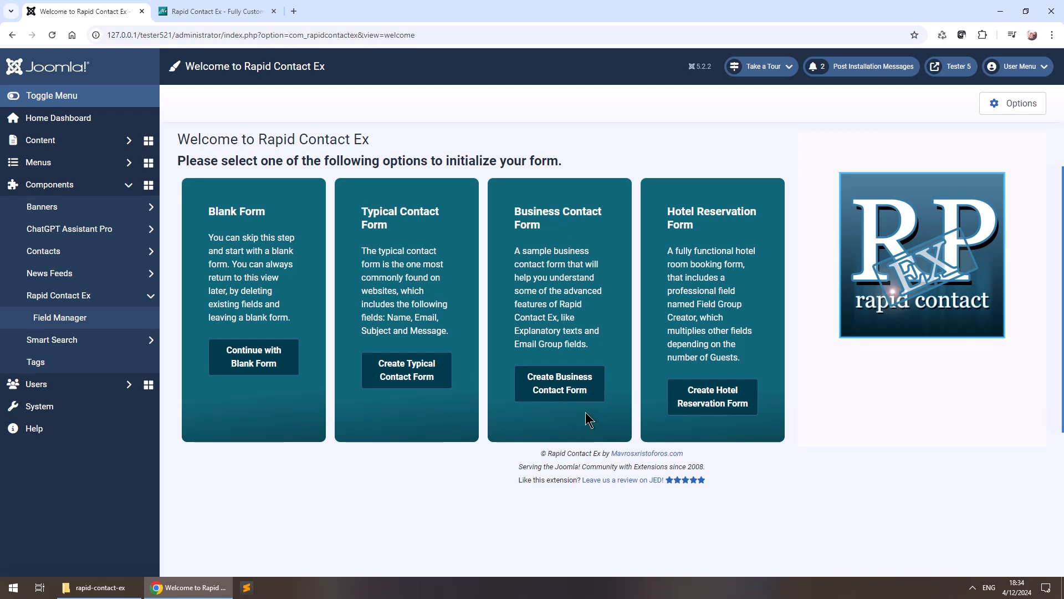
Create the sample Business Contact Form, browse its Field Manager fields, and preview the site front end.
{"action": "left_click", "coordinate": [585, 379]}
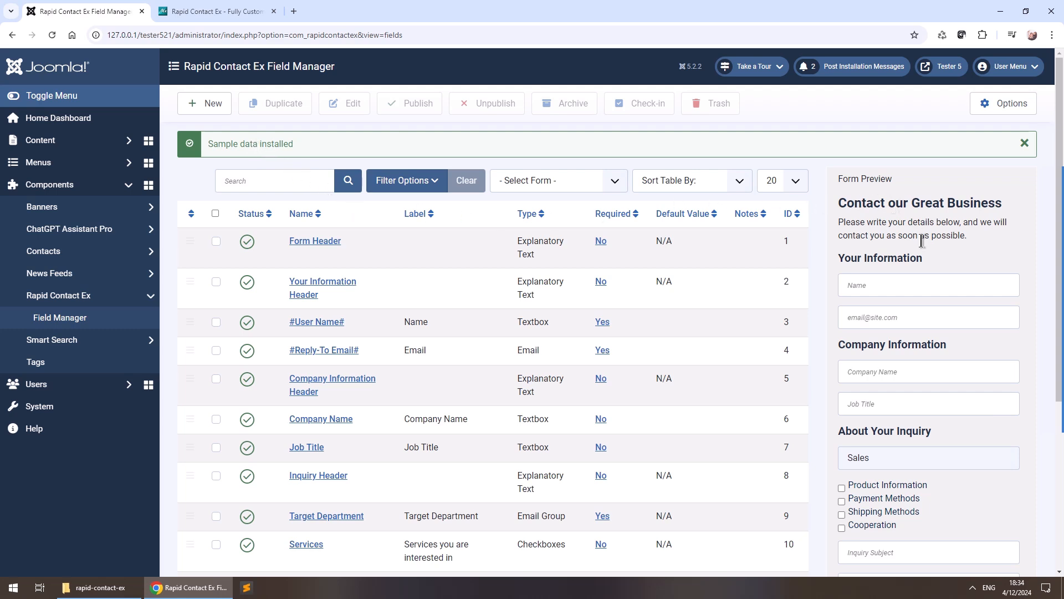
{"action": "scroll", "coordinate": [923, 235], "scroll_direction": "down", "scroll_amount": 1}
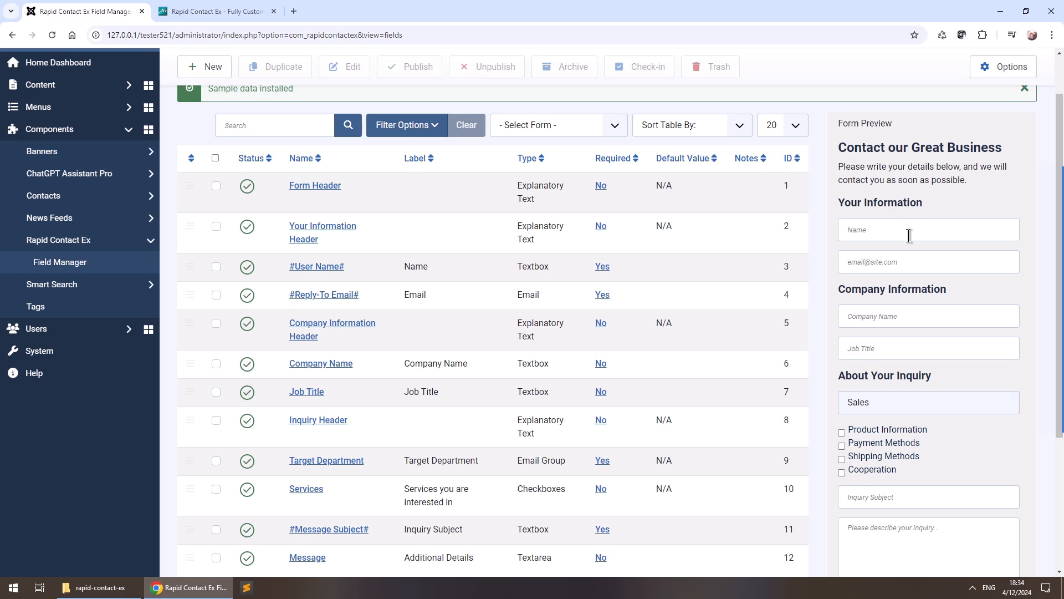
{"action": "scroll", "coordinate": [930, 247], "scroll_direction": "down", "scroll_amount": 2}
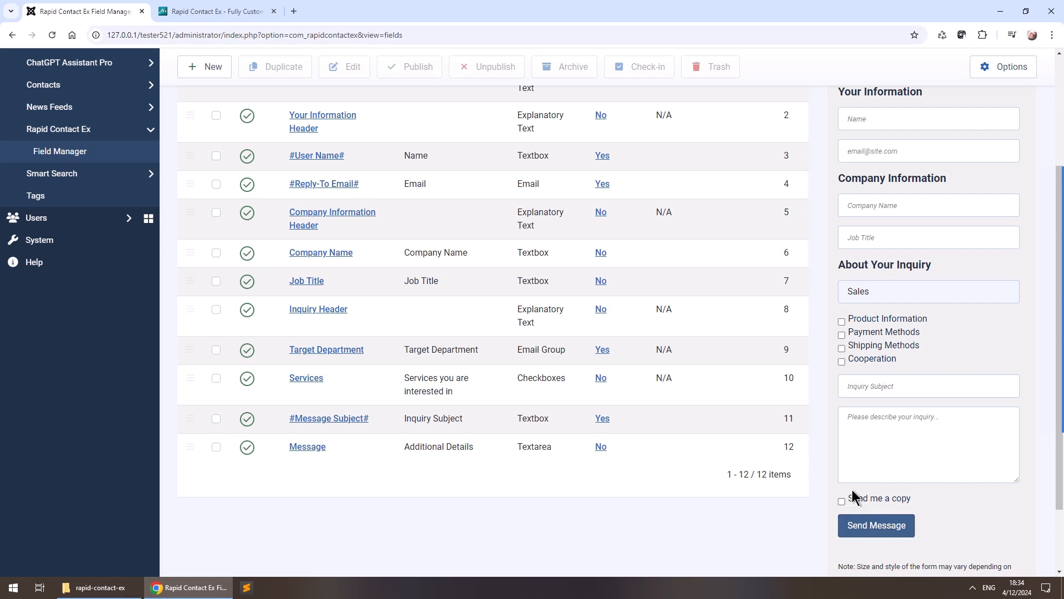
{"action": "scroll", "coordinate": [910, 417], "scroll_direction": "up", "scroll_amount": 3}
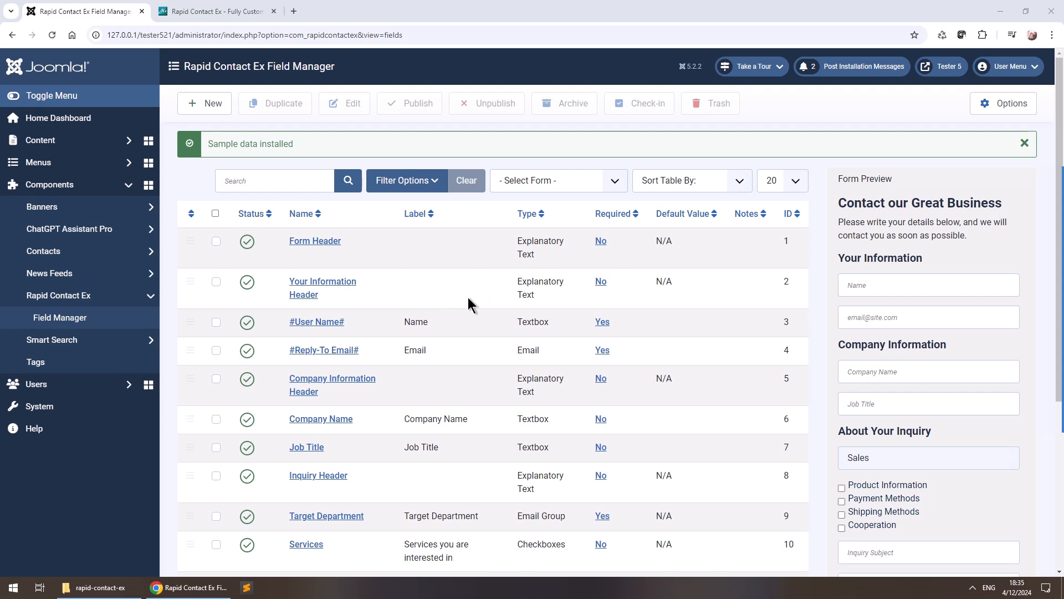
{"action": "left_click", "coordinate": [942, 66]}
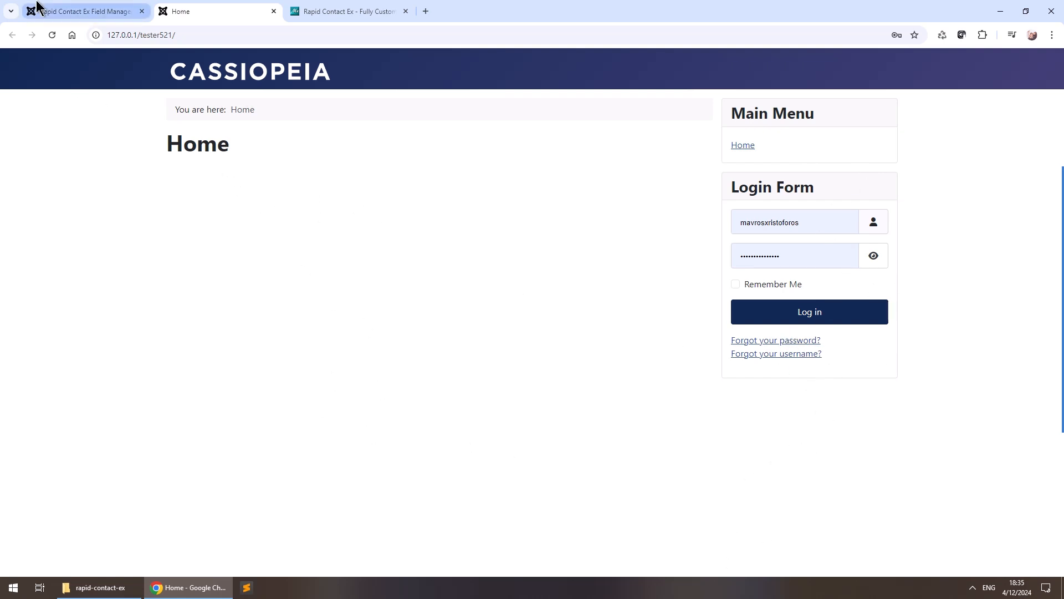
{"action": "left_click", "coordinate": [99, 18]}
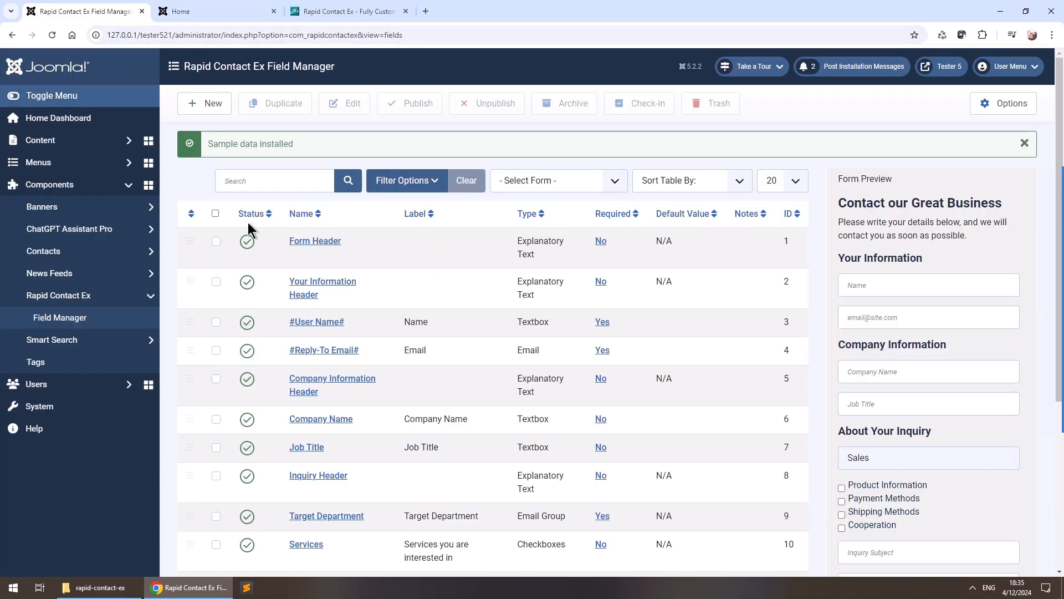
Start a new Main Menu item titled 'Contact Form'.
{"action": "left_click", "coordinate": [107, 166]}
{"action": "left_click", "coordinate": [85, 248]}
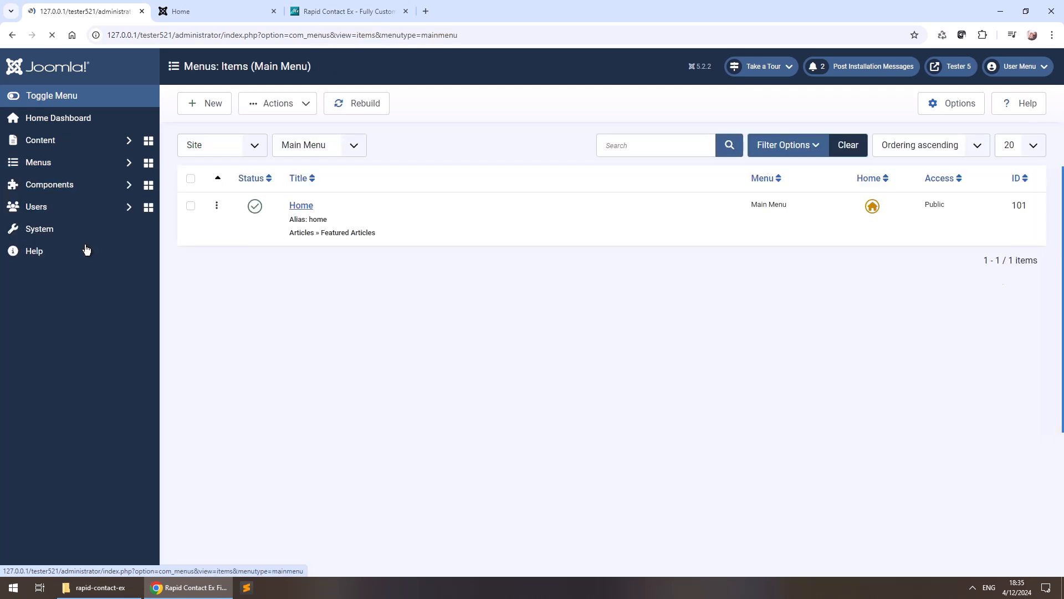
{"action": "left_click", "coordinate": [197, 103]}
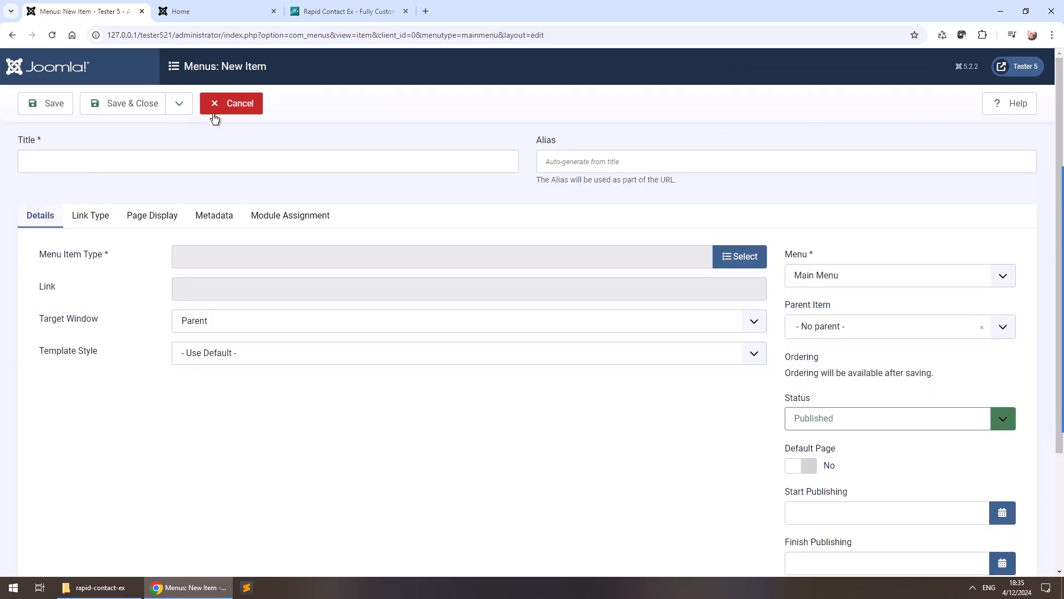
{"action": "left_click", "coordinate": [187, 165]}
{"action": "type", "text": "C"}
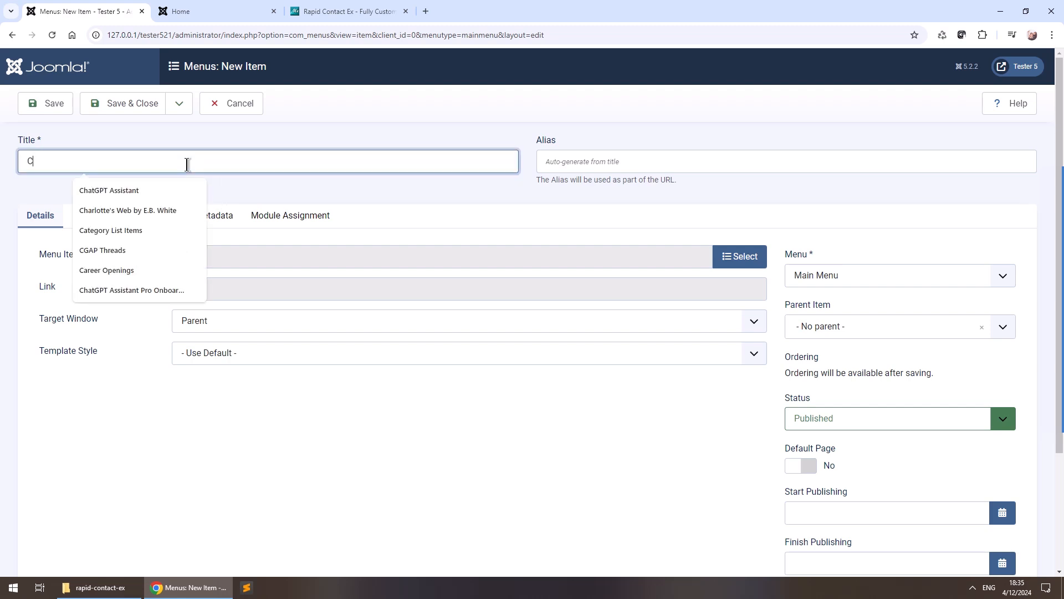
{"action": "type", "text": "ontact Form"}
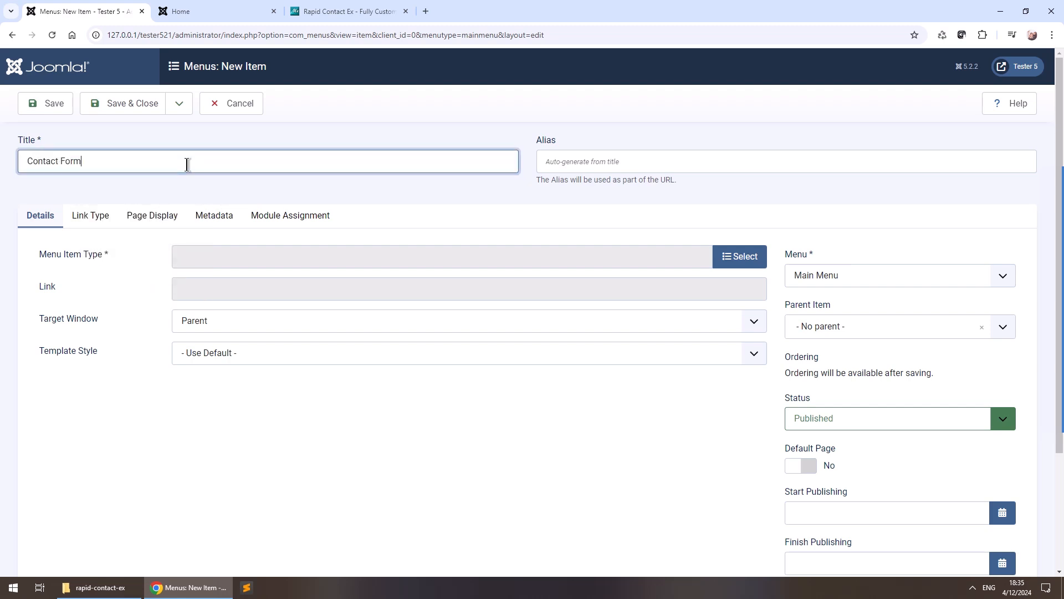
Set the item type to Rapid Contact Ex Default Layout and attempt to save.
{"action": "left_click", "coordinate": [746, 260]}
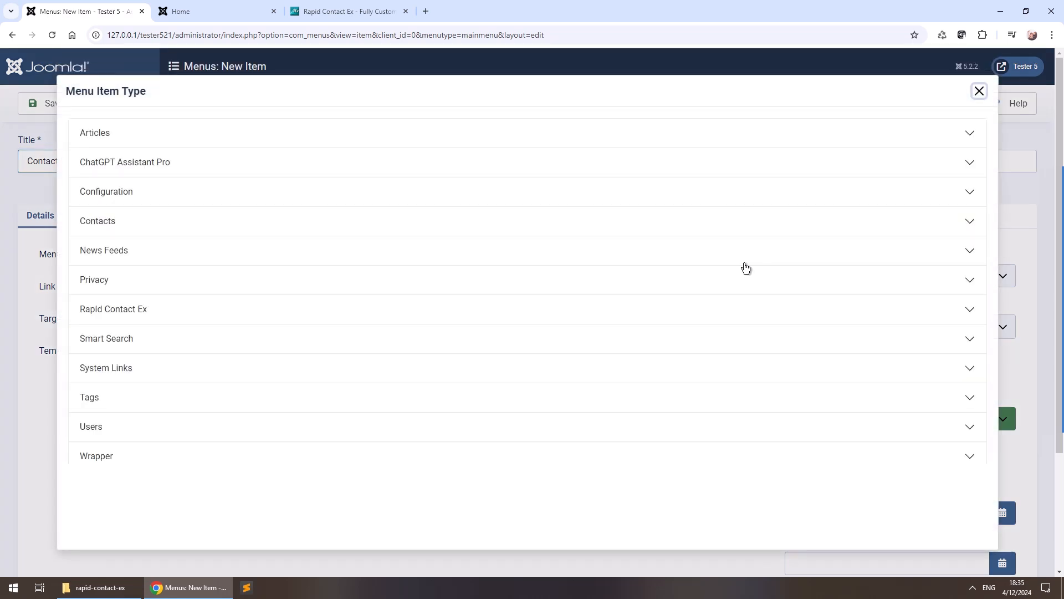
{"action": "left_click", "coordinate": [143, 317]}
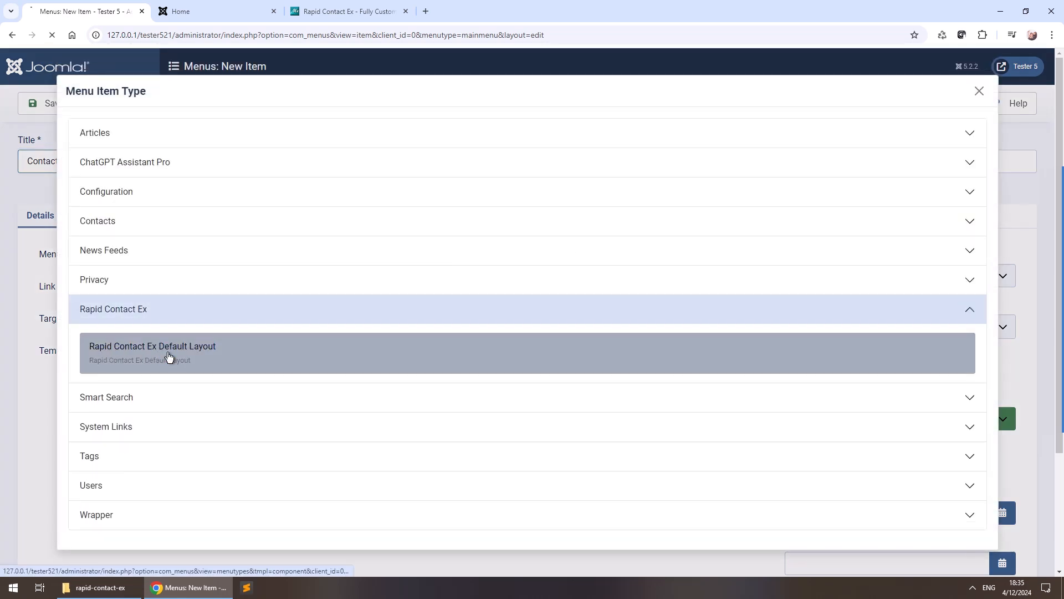
{"action": "left_click", "coordinate": [170, 357]}
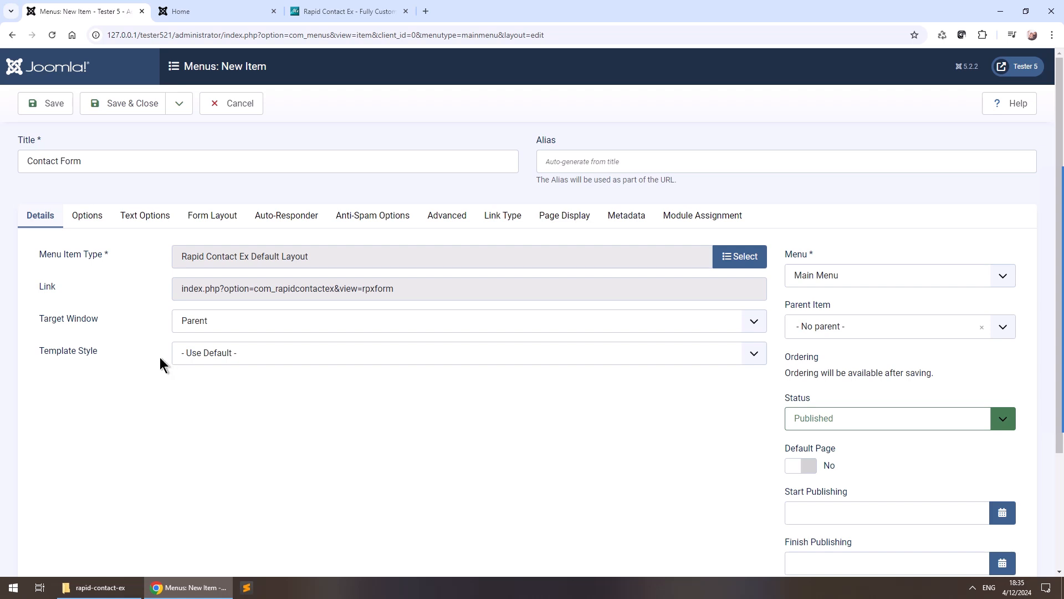
{"action": "left_click", "coordinate": [49, 104]}
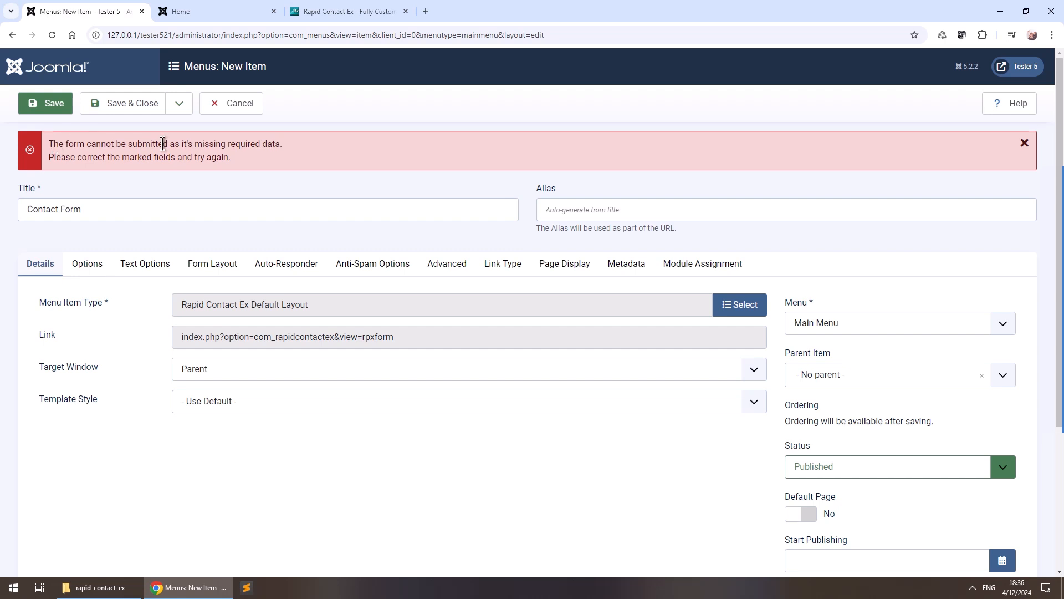
Replace the form's Email Recipient with a test e-mail address.
{"action": "left_click", "coordinate": [84, 264]}
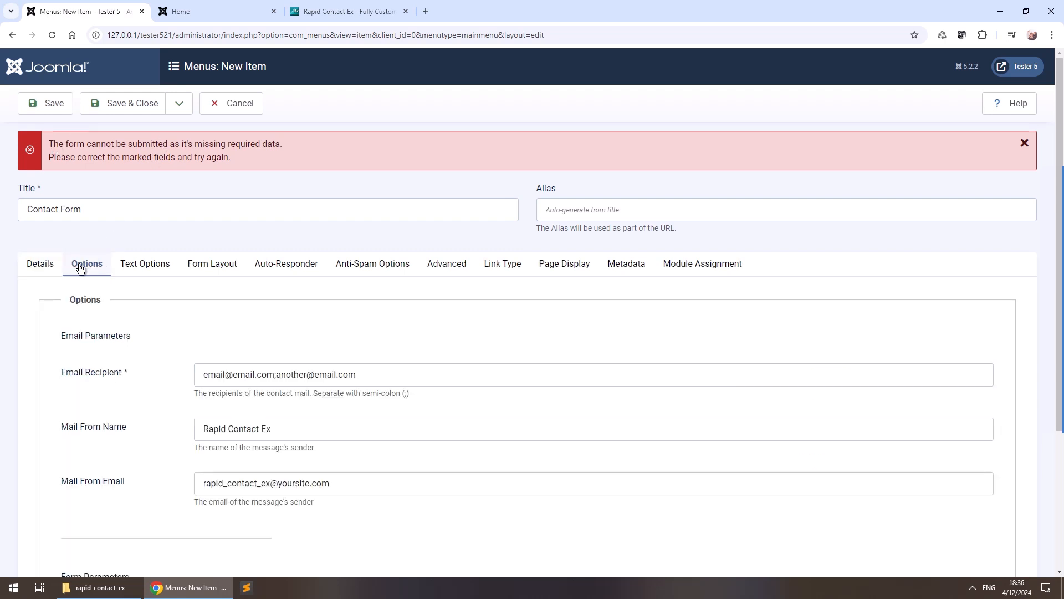
{"action": "scroll", "coordinate": [84, 384], "scroll_direction": "down", "scroll_amount": 1}
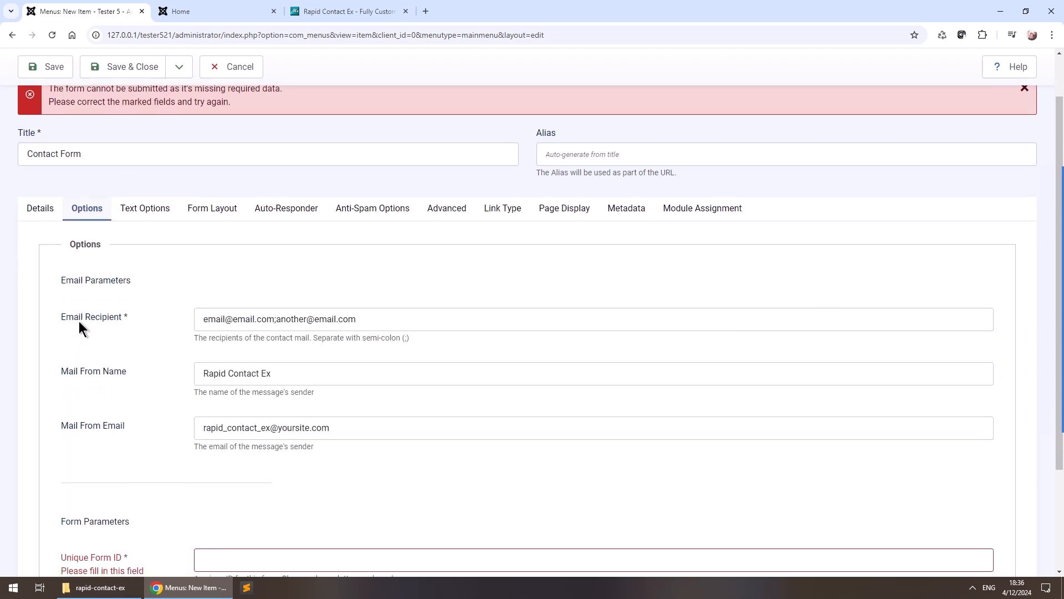
{"action": "triple_click", "coordinate": [447, 315]}
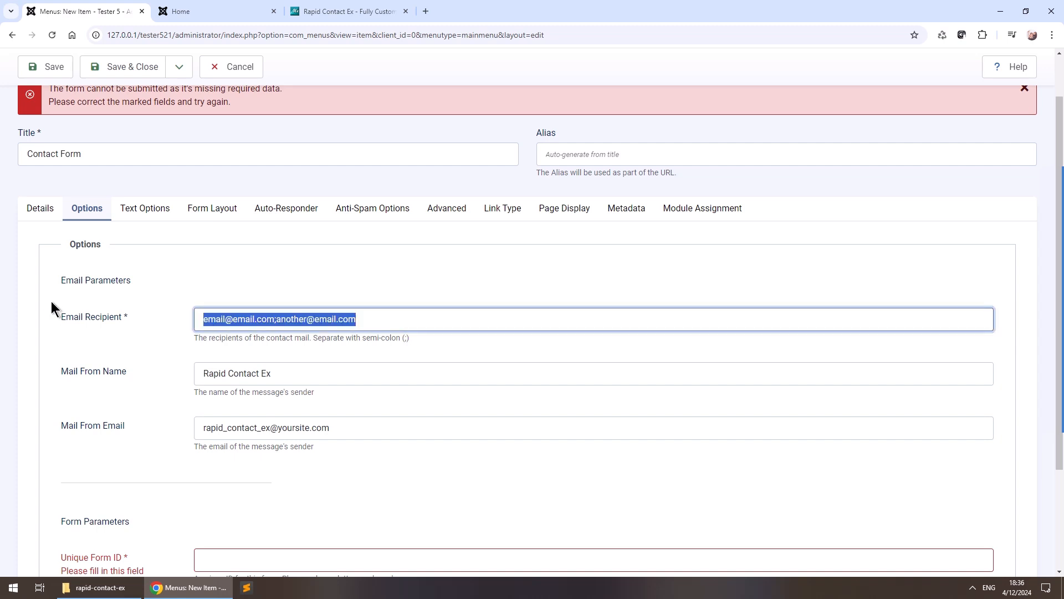
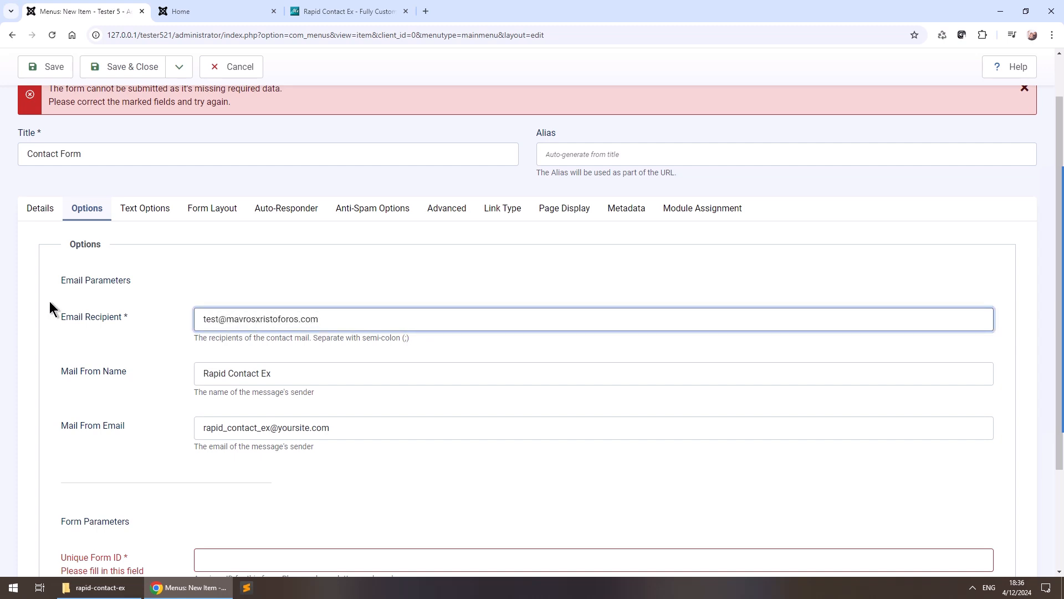
Enter 'abc' as the Unique Form ID and save the menu item.
{"action": "scroll", "coordinate": [97, 342], "scroll_direction": "down", "scroll_amount": 2}
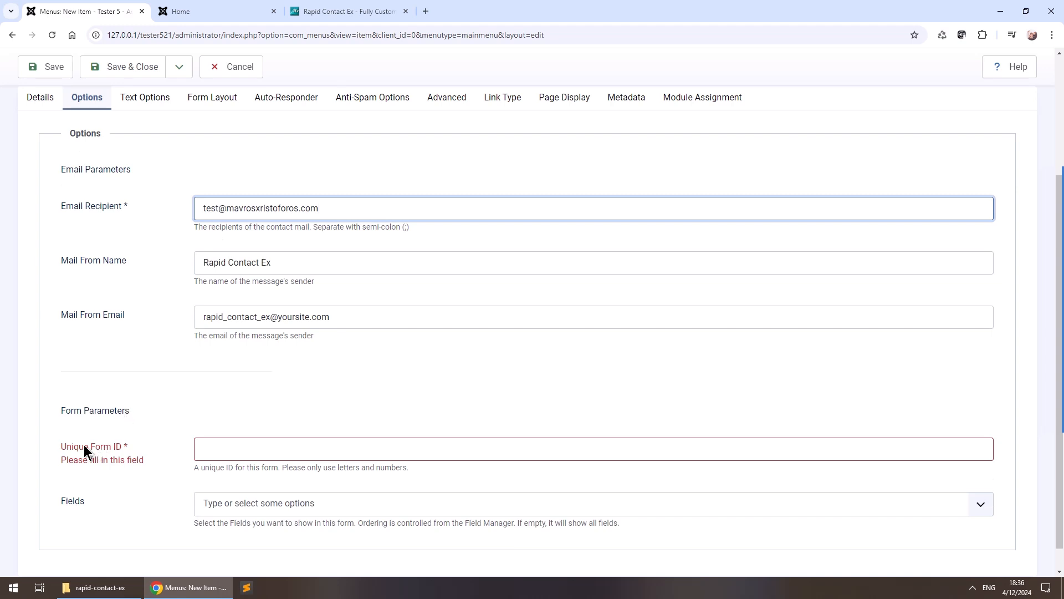
{"action": "left_click", "coordinate": [237, 452]}
{"action": "type", "text": "abc"}
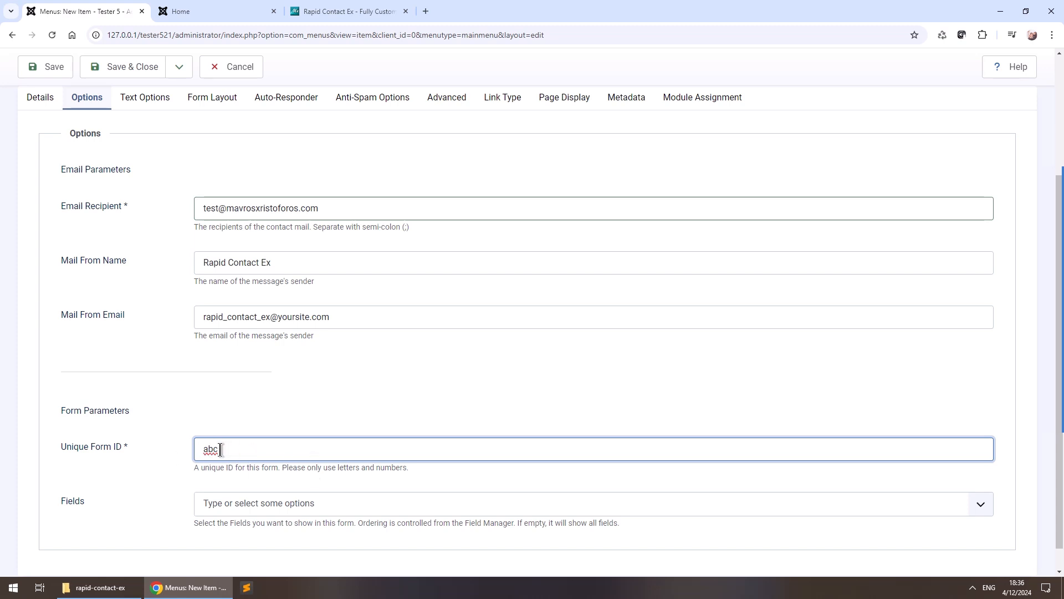
{"action": "key", "text": "Return"}
{"action": "left_click", "coordinate": [54, 67]}
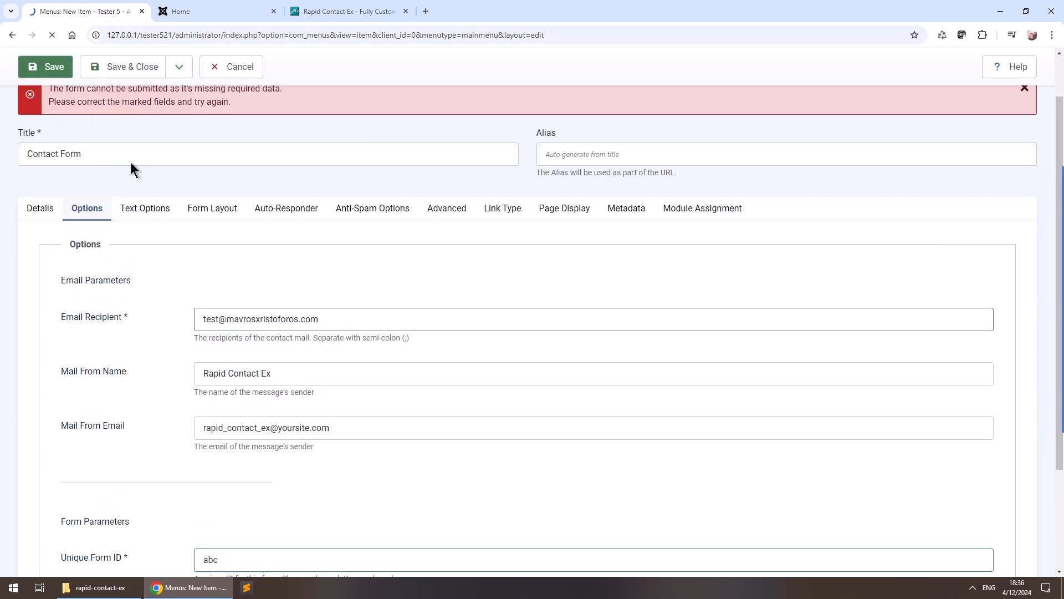
Check the new Contact Form page on the front end, then Save & Close the menu item.
{"action": "left_click", "coordinate": [219, 11]}
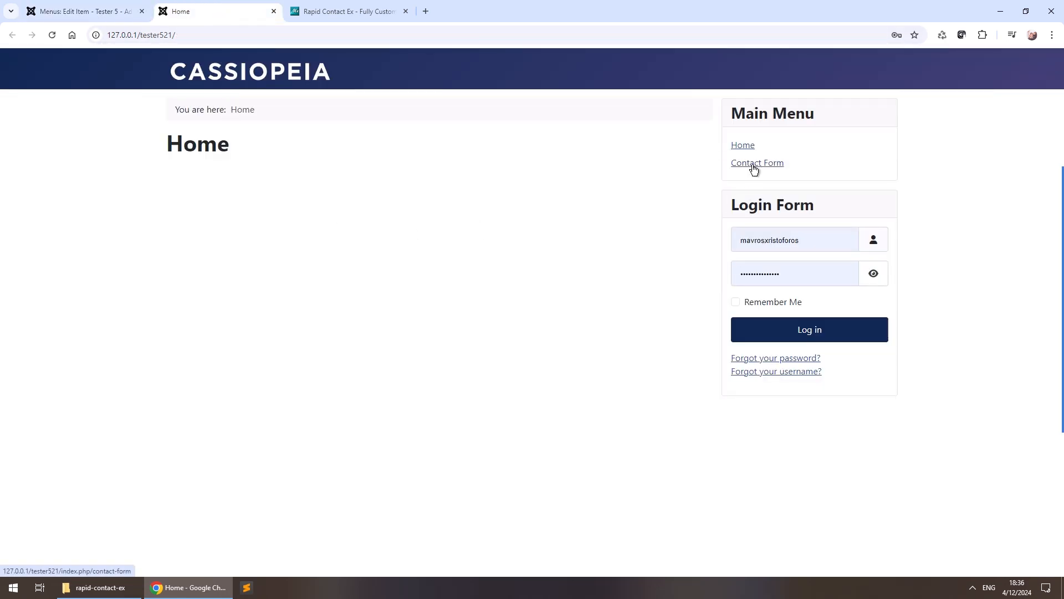
{"action": "left_click", "coordinate": [754, 163]}
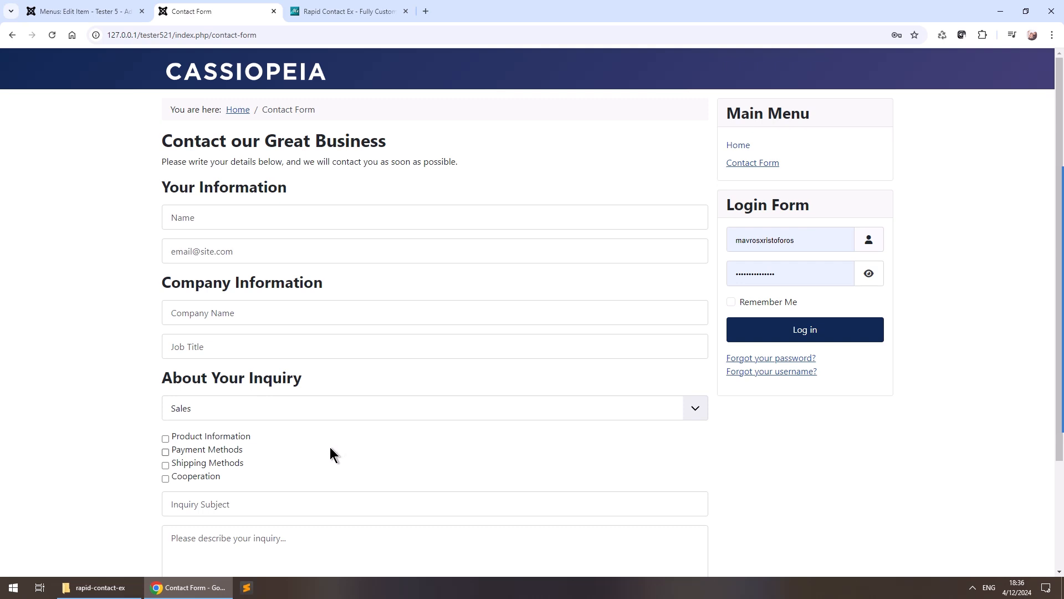
{"action": "scroll", "coordinate": [326, 452], "scroll_direction": "down", "scroll_amount": 1}
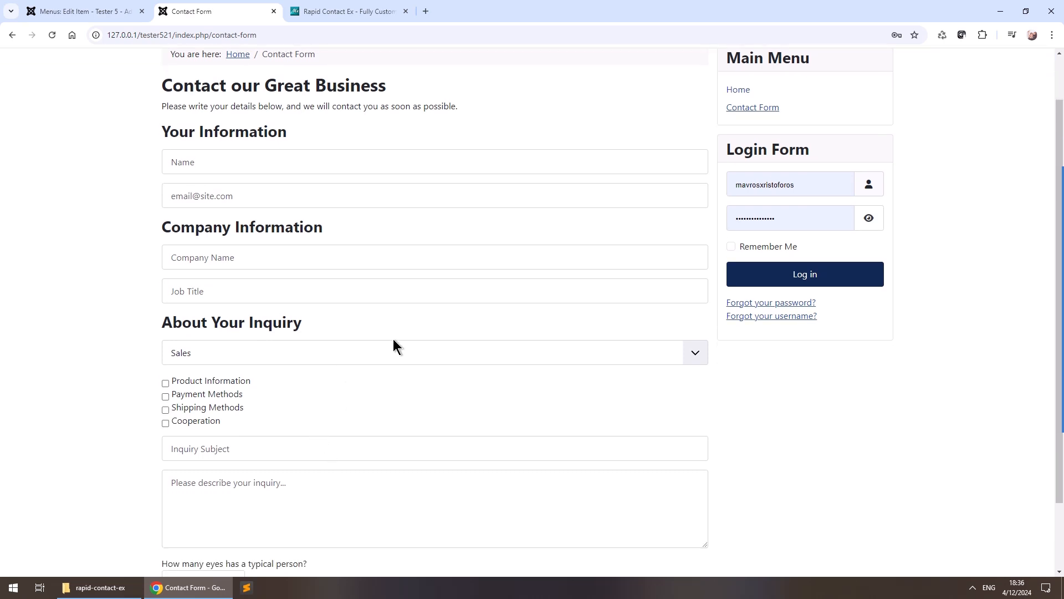
{"action": "scroll", "coordinate": [381, 334], "scroll_direction": "up", "scroll_amount": 1}
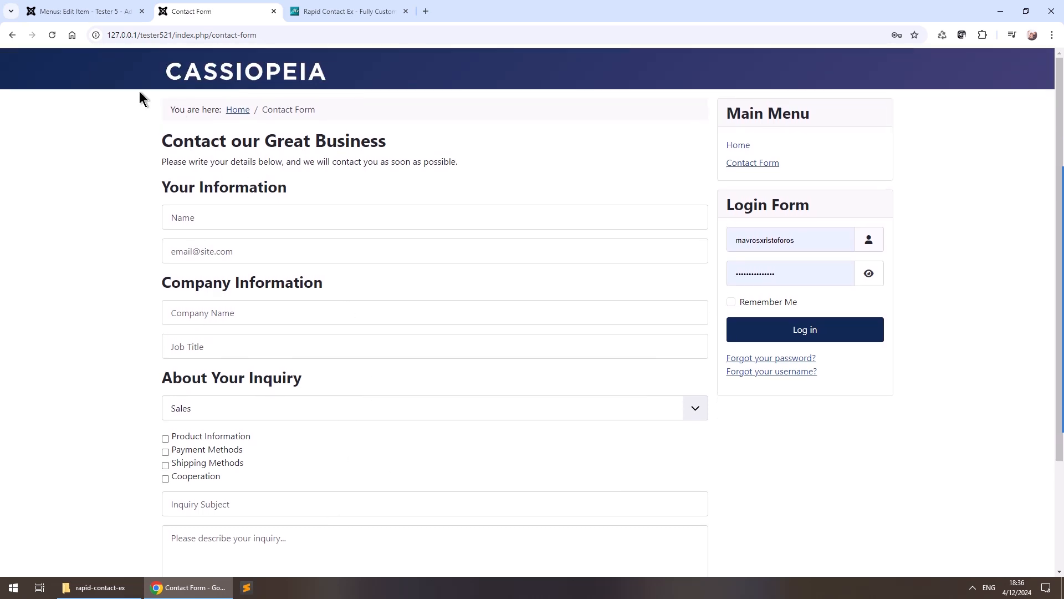
{"action": "left_click", "coordinate": [65, 11]}
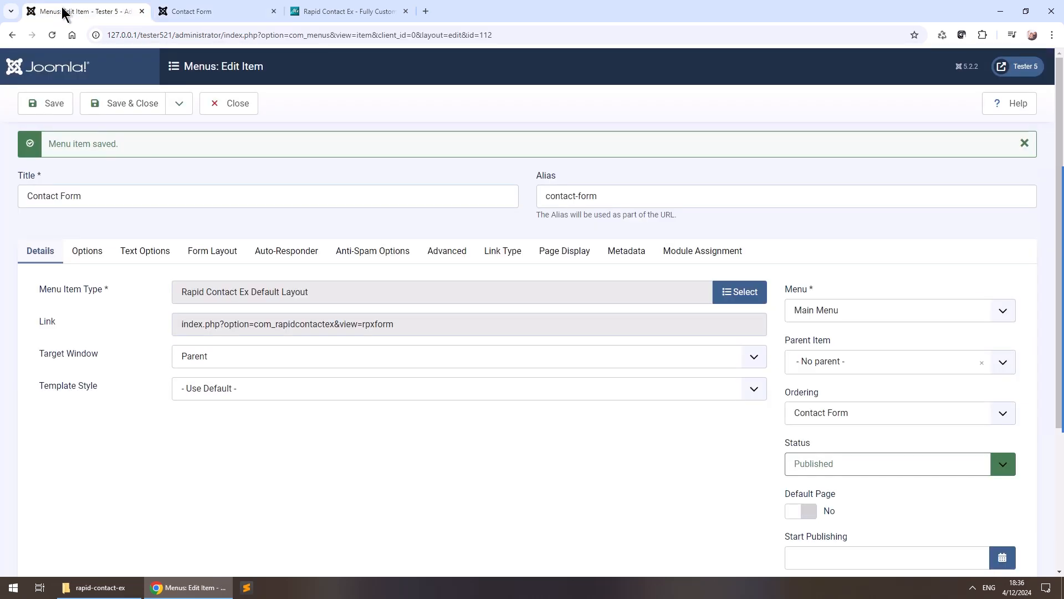
{"action": "left_click", "coordinate": [134, 105]}
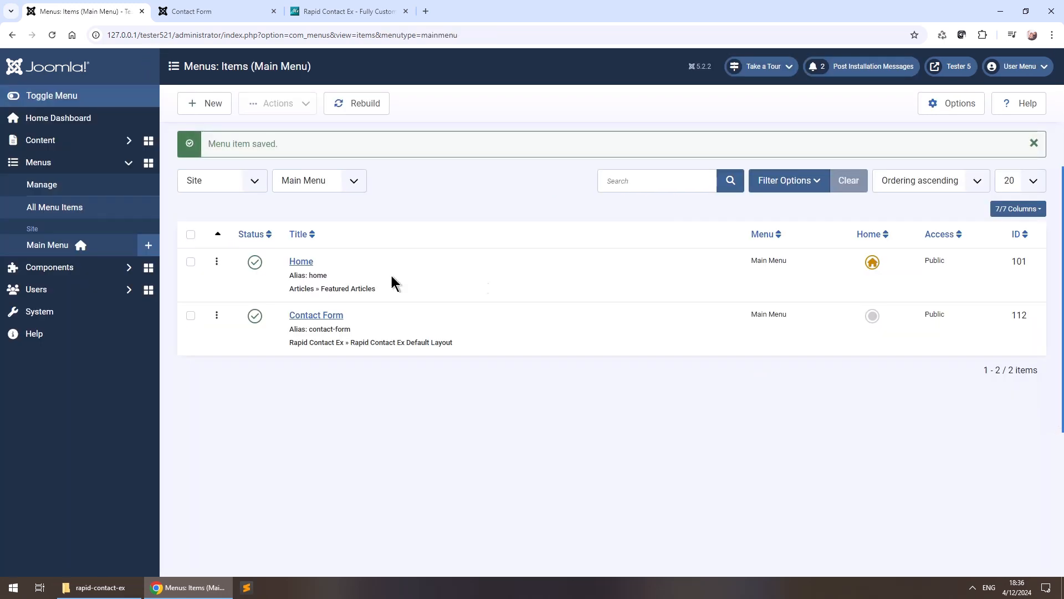
Open the Rapid Contact Ex site module and place it in the Sidebar-right position.
{"action": "left_click", "coordinate": [83, 145]}
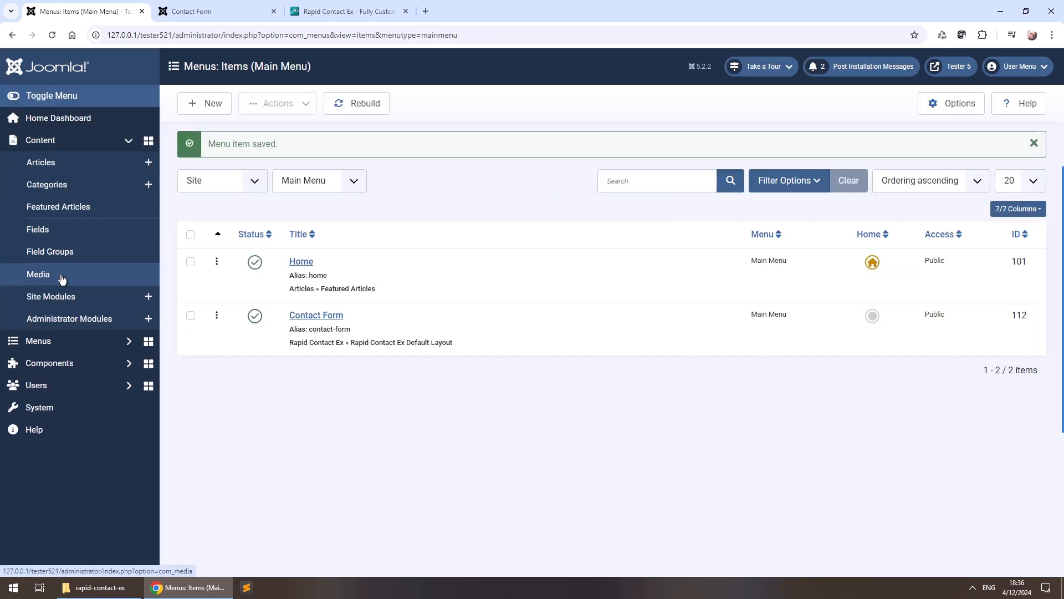
{"action": "left_click", "coordinate": [70, 299]}
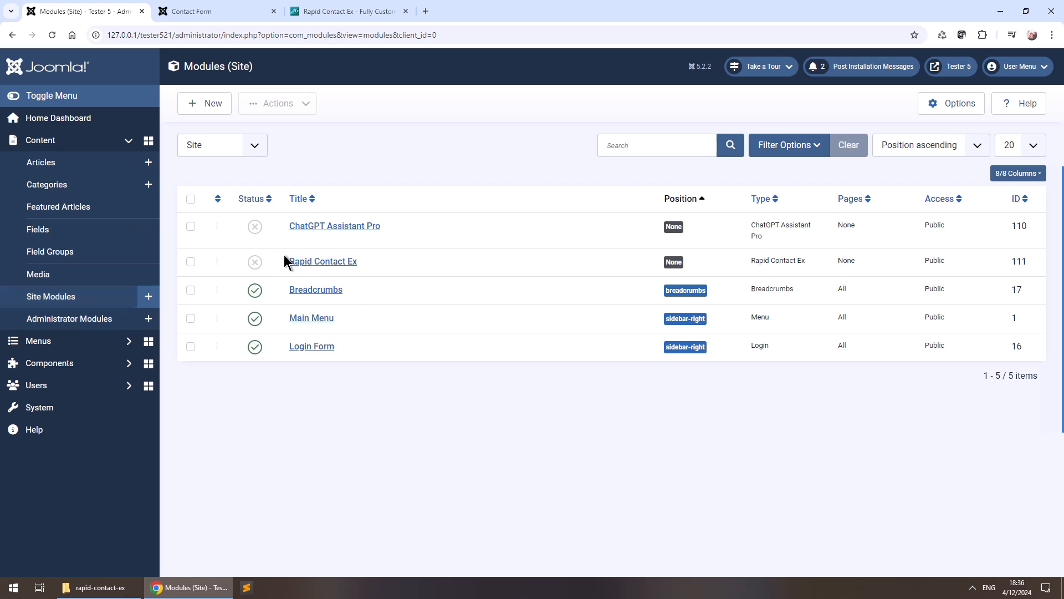
{"action": "left_click", "coordinate": [322, 261]}
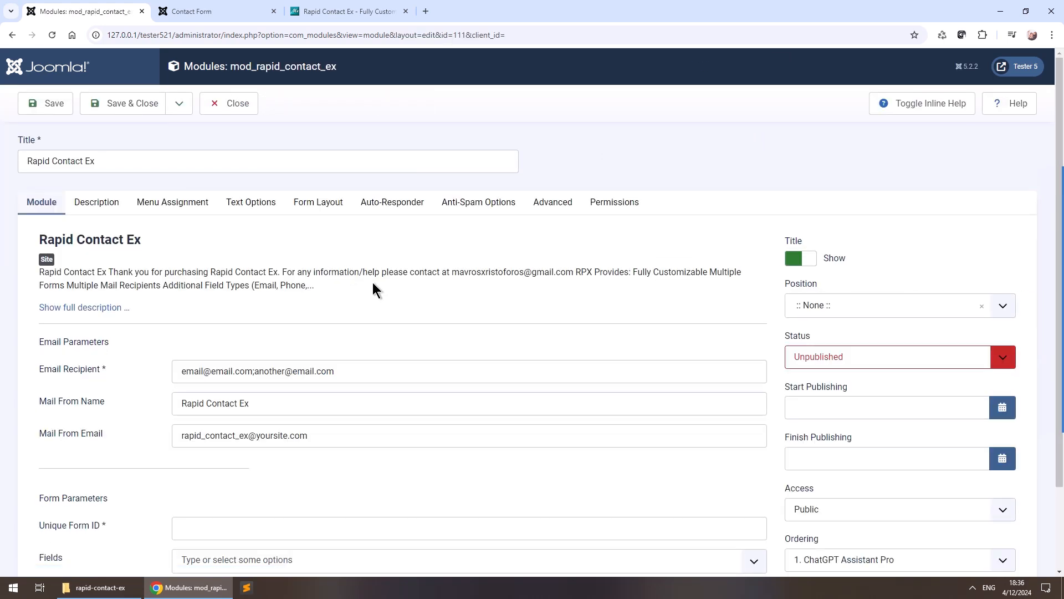
{"action": "left_click", "coordinate": [868, 309]}
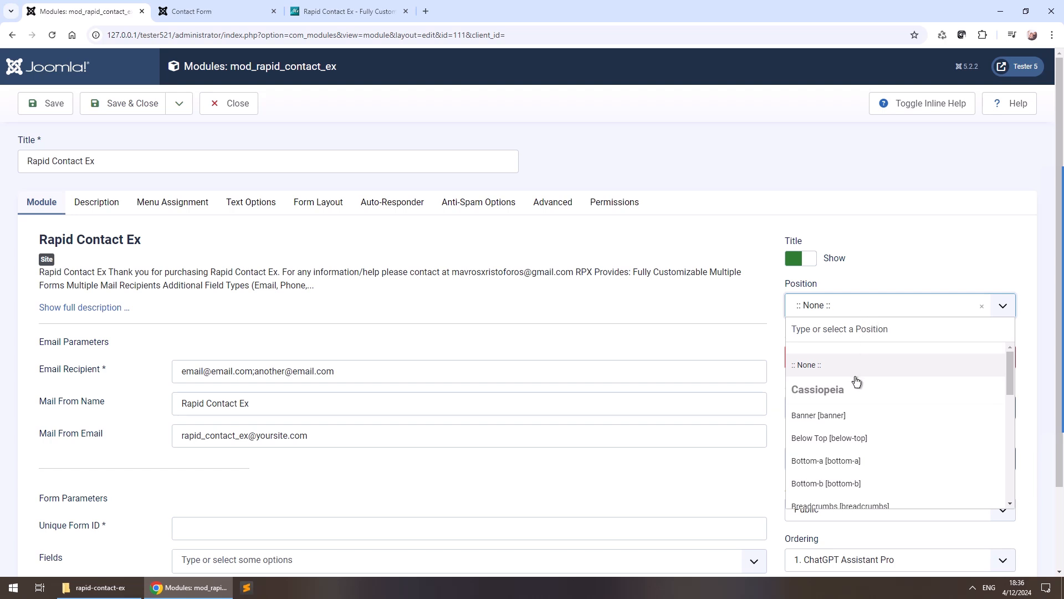
{"action": "scroll", "coordinate": [863, 375], "scroll_direction": "down", "scroll_amount": 6}
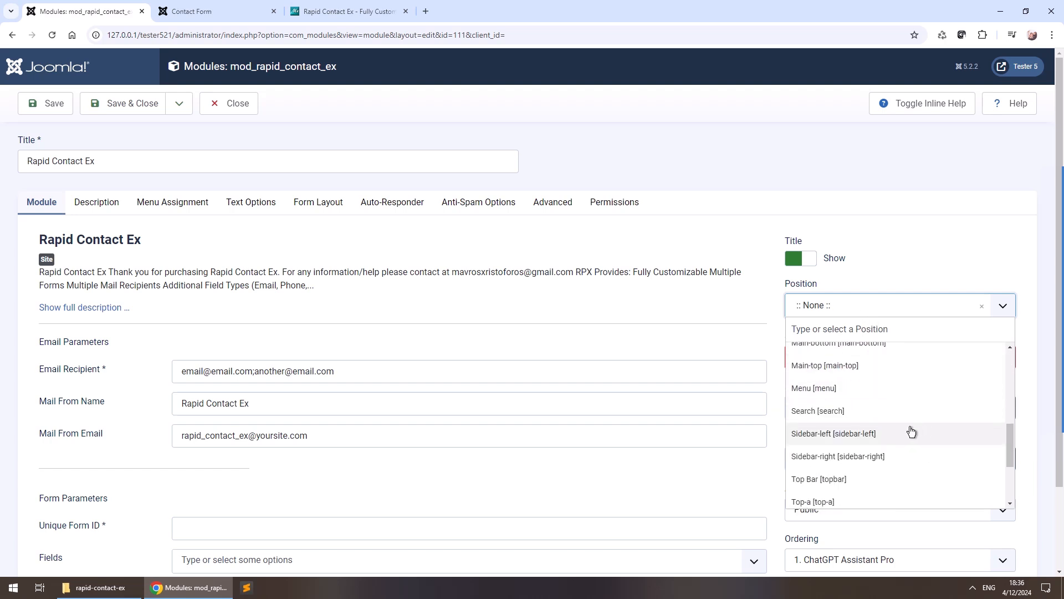
{"action": "left_click", "coordinate": [876, 463]}
Set the module status to Published.
{"action": "left_click", "coordinate": [879, 365]}
{"action": "left_click", "coordinate": [866, 392]}
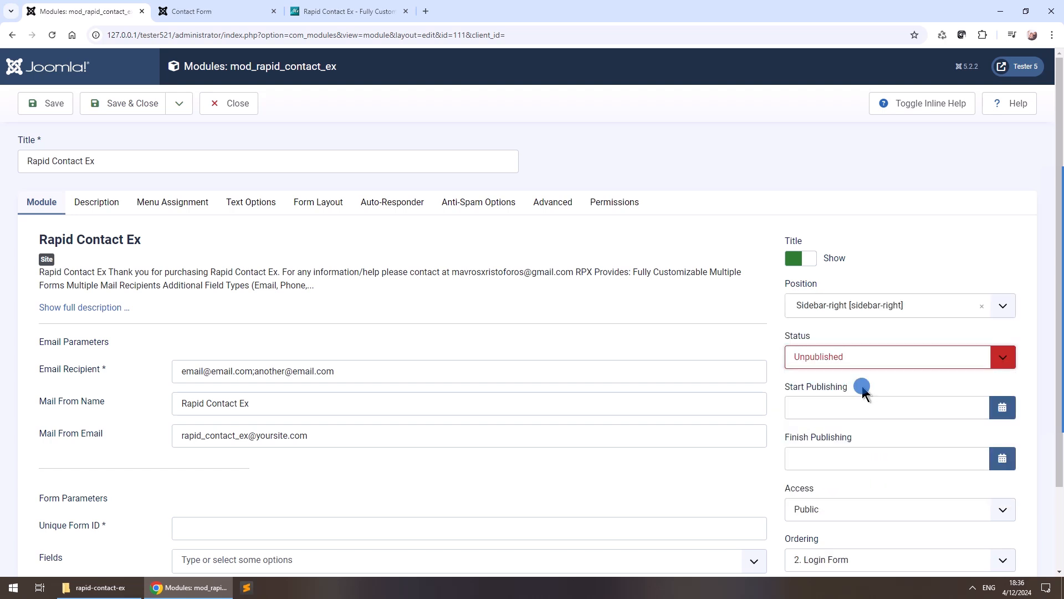
{"action": "left_click", "coordinate": [864, 363]}
{"action": "left_click", "coordinate": [863, 378]}
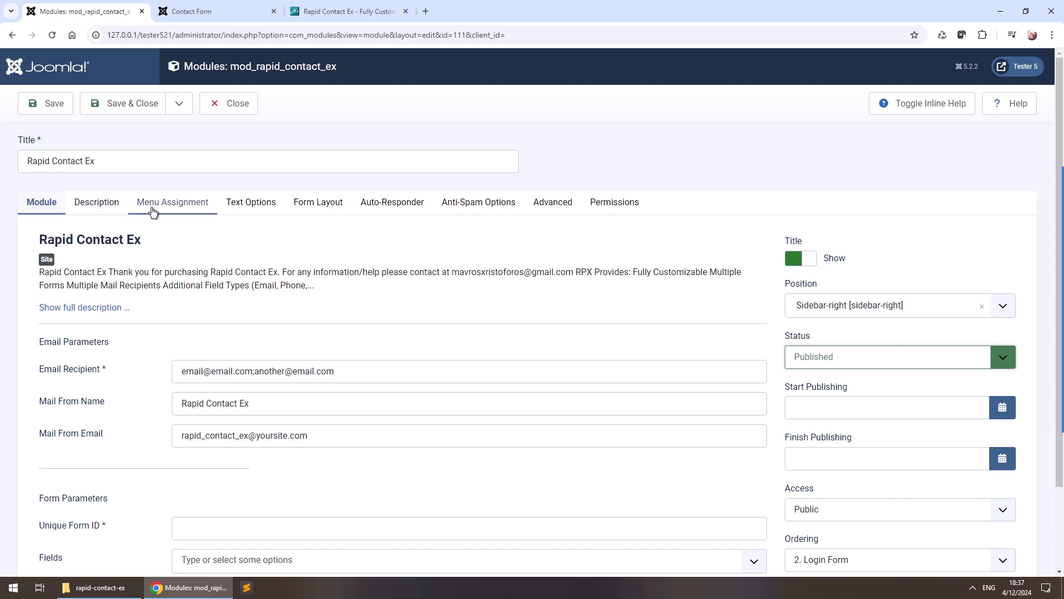
Assign the module only to the Home page and attempt to save.
{"action": "left_click", "coordinate": [172, 202]}
{"action": "left_click", "coordinate": [242, 280]}
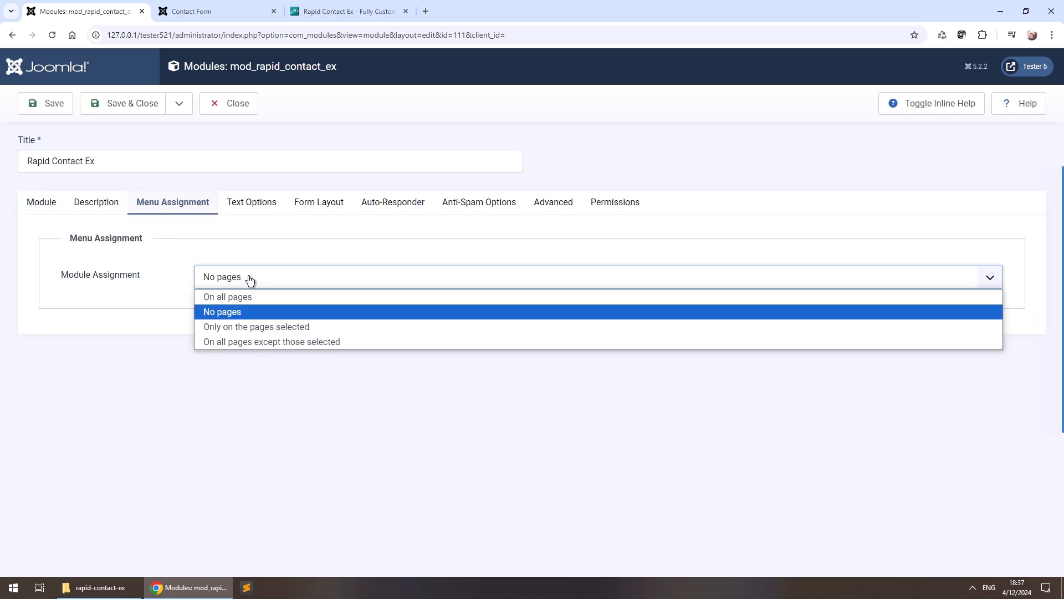
{"action": "left_click", "coordinate": [255, 327]}
{"action": "left_click", "coordinate": [245, 367]}
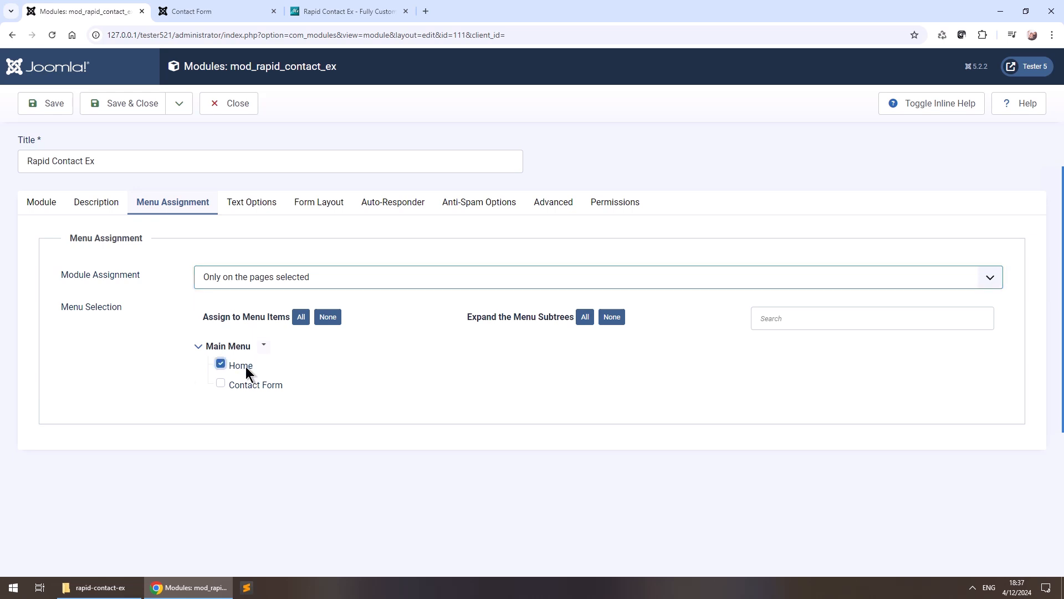
{"action": "left_click", "coordinate": [51, 200]}
{"action": "left_click", "coordinate": [52, 103]}
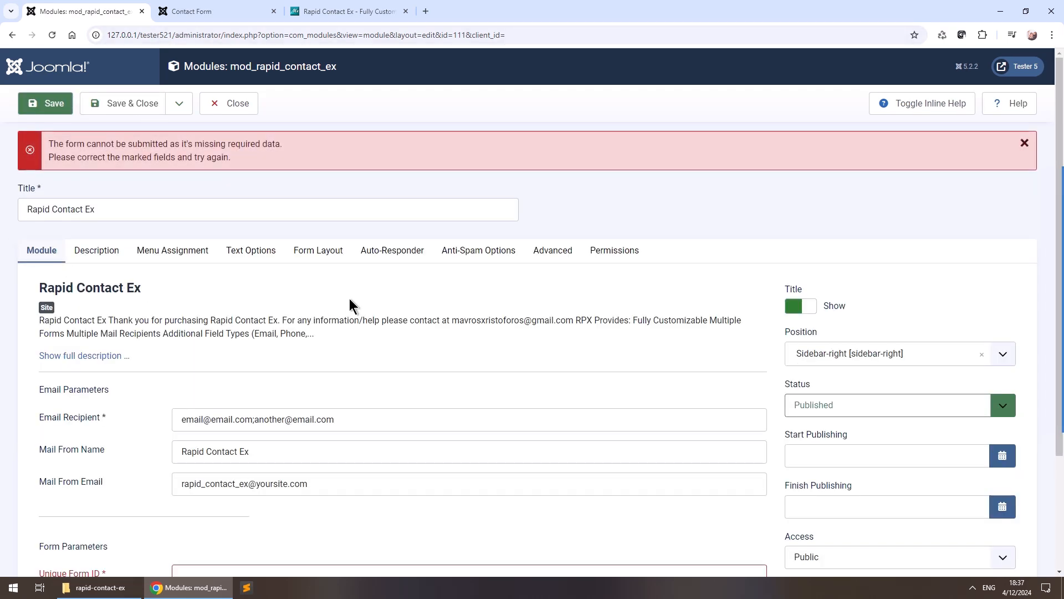
Enter 'def' as the module's Unique Form ID.
{"action": "scroll", "coordinate": [277, 311], "scroll_direction": "down", "scroll_amount": 3}
{"action": "left_click", "coordinate": [231, 431]}
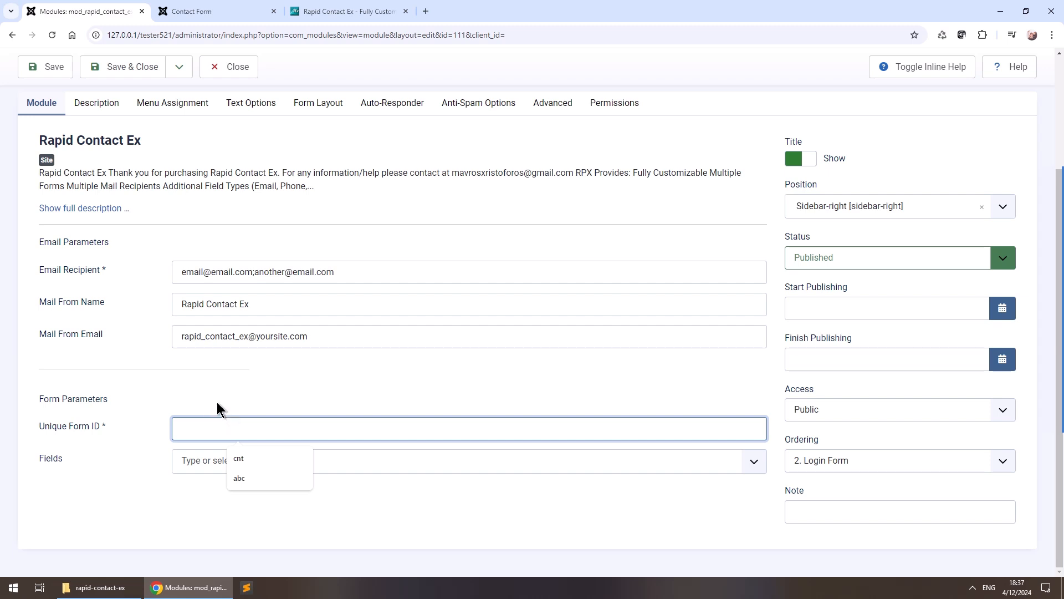
{"action": "type", "text": "def"}
Replace the Email Recipient with the autofilled test address and save the module.
{"action": "triple_click", "coordinate": [404, 271]}
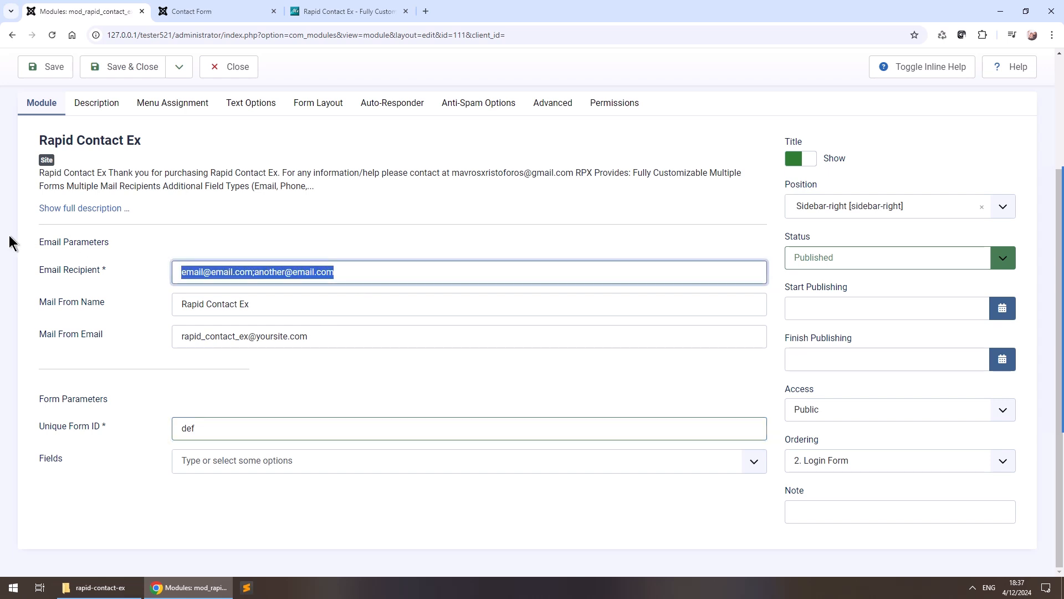
{"action": "type", "text": "test"}
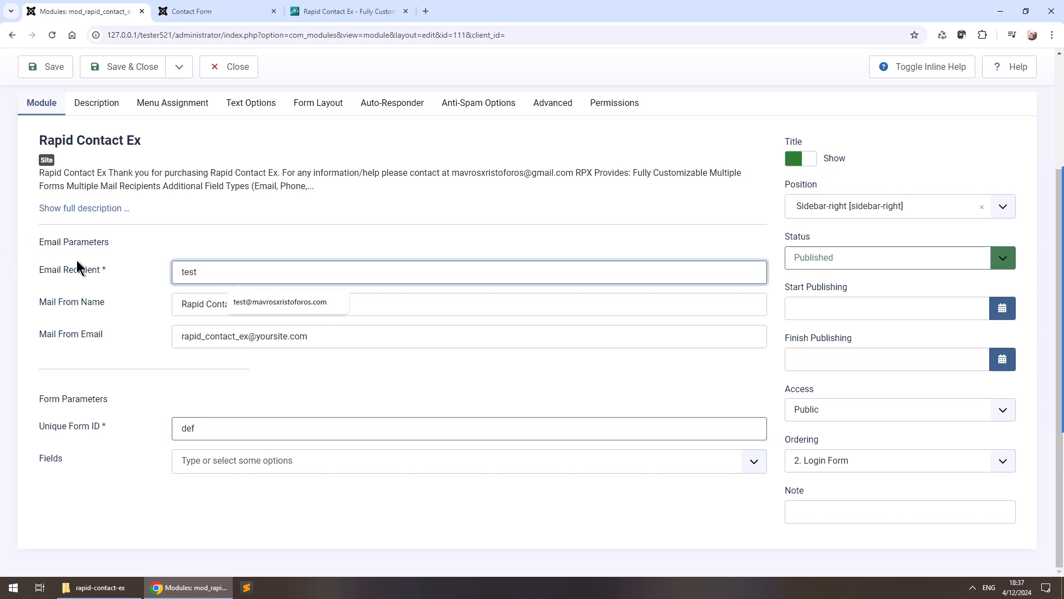
{"action": "left_click", "coordinate": [279, 301]}
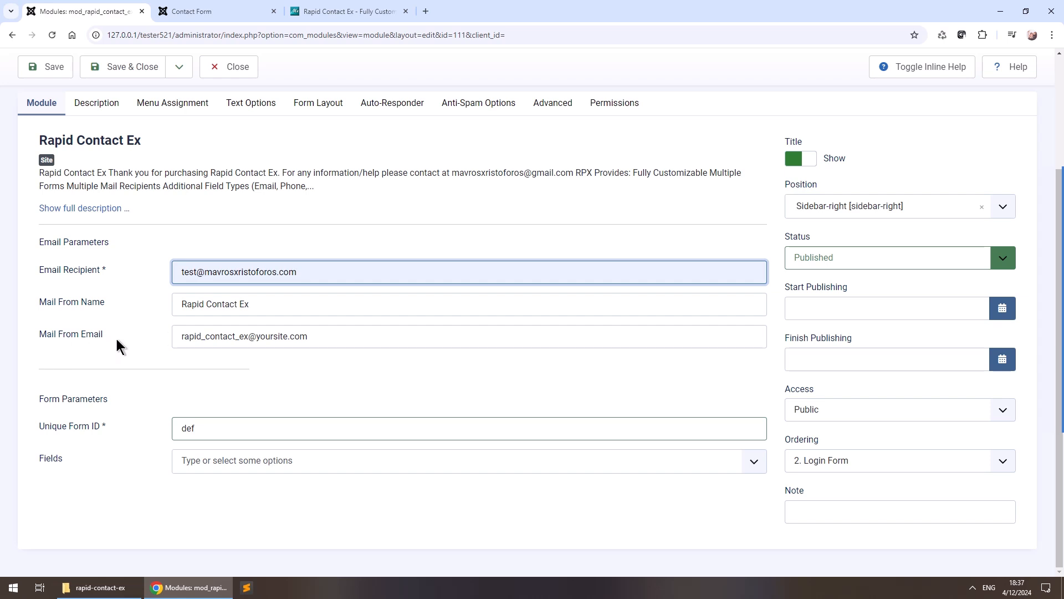
{"action": "key", "text": "Return"}
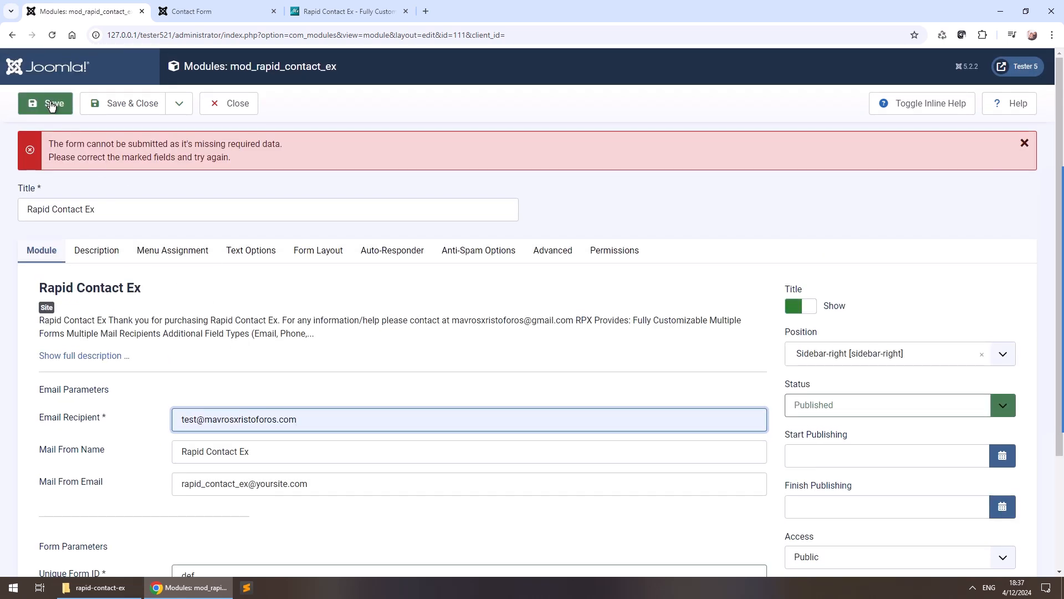
{"action": "left_click", "coordinate": [51, 105]}
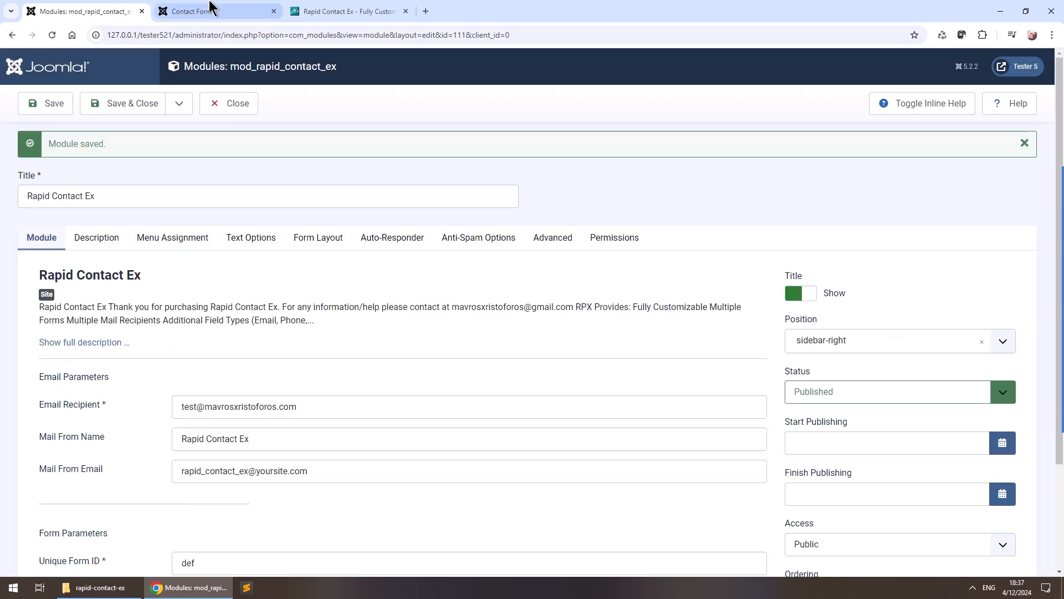
{"action": "left_click", "coordinate": [211, 8]}
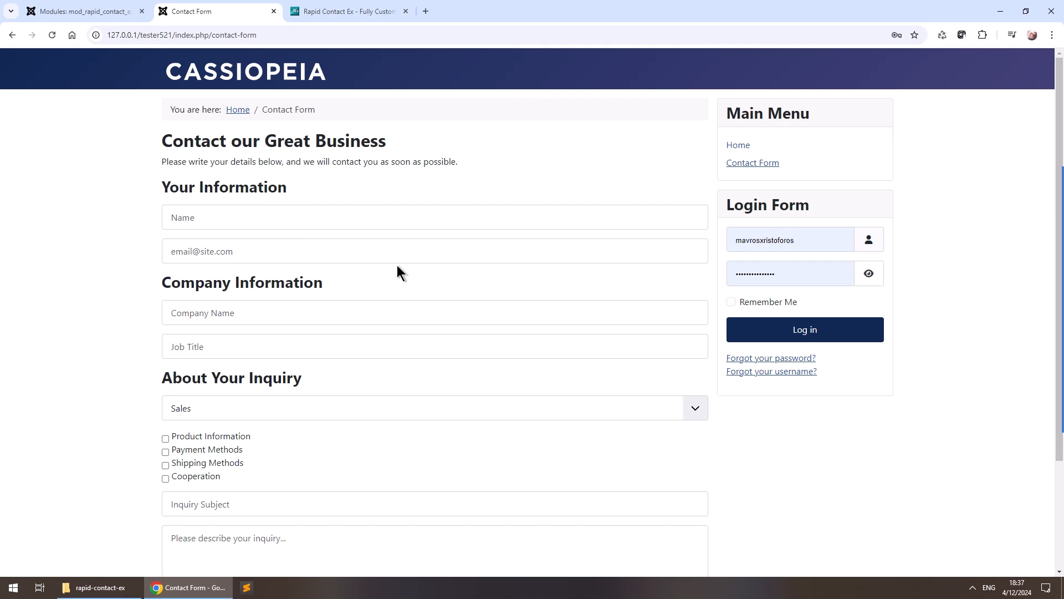
Open the site Home page and view the Rapid Contact Ex form in the right sidebar.
{"action": "left_click", "coordinate": [748, 144]}
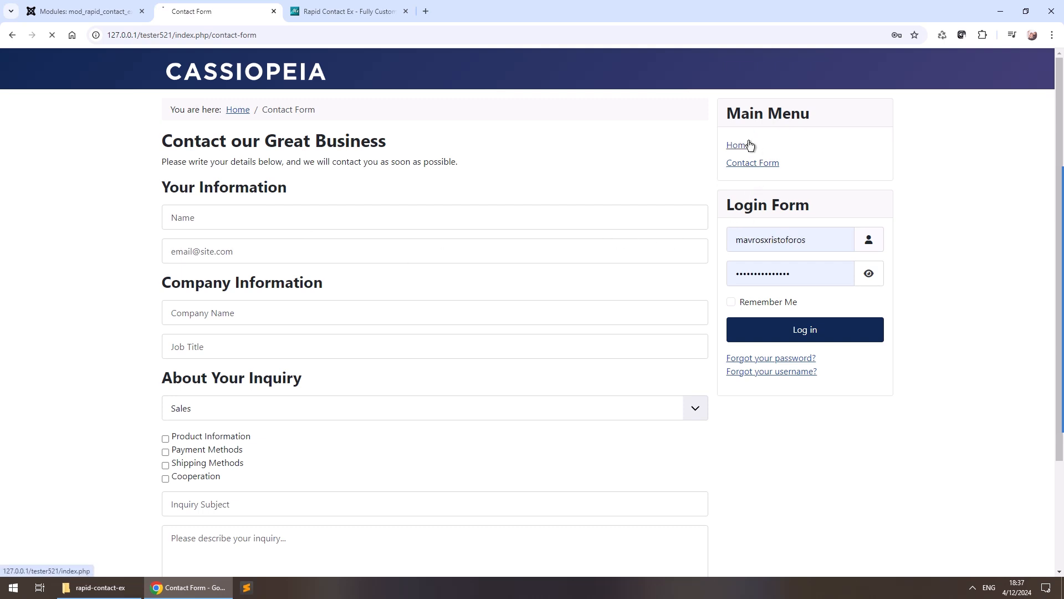
{"action": "scroll", "coordinate": [777, 280], "scroll_direction": "down", "scroll_amount": 1}
{"action": "scroll", "coordinate": [777, 280], "scroll_direction": "down", "scroll_amount": 6}
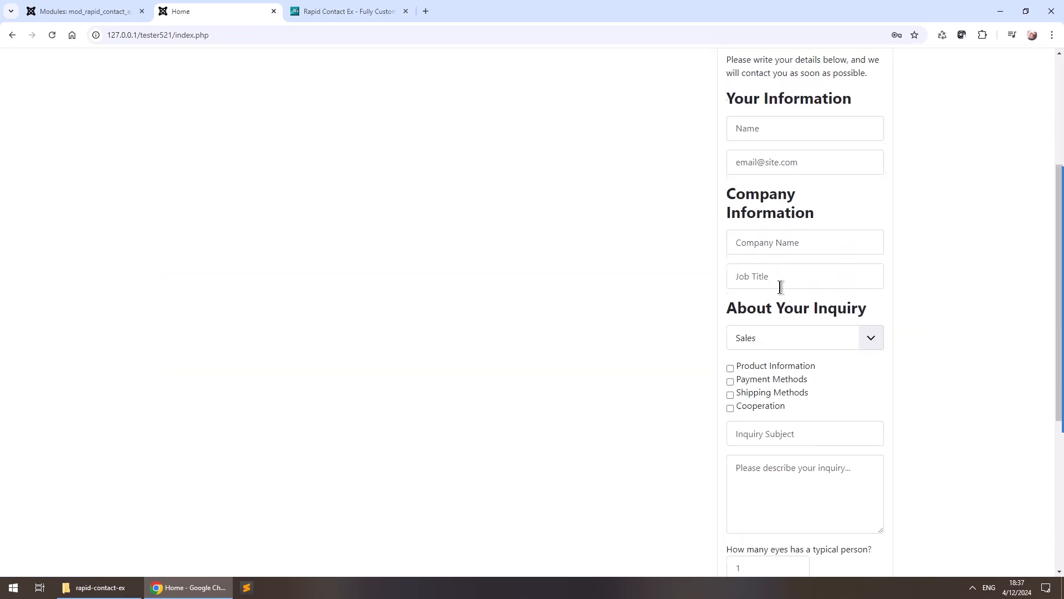
{"action": "scroll", "coordinate": [806, 403], "scroll_direction": "up", "scroll_amount": 6}
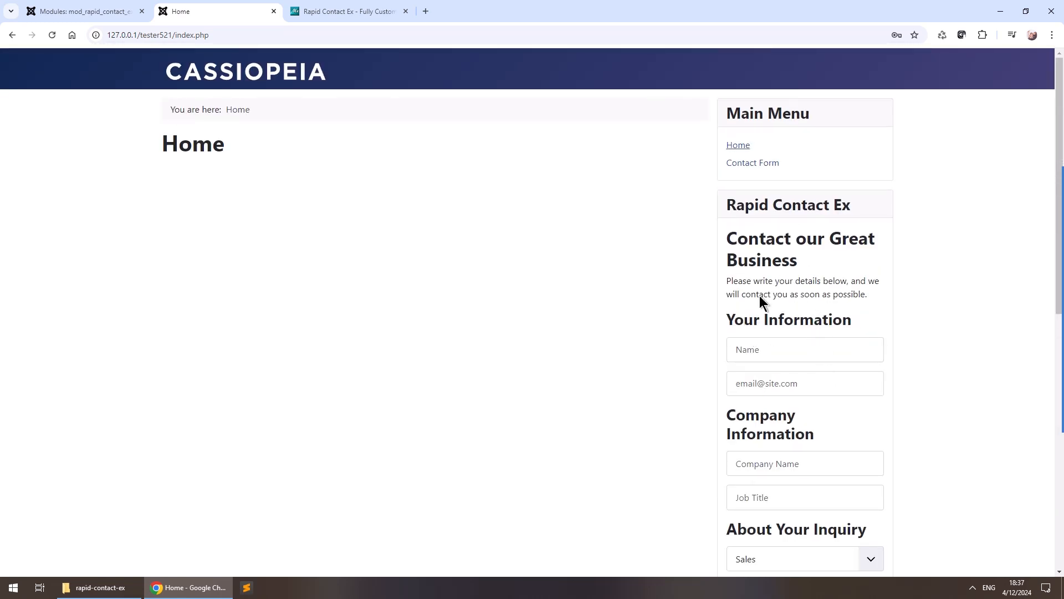
Fill in the sender's name, e-mail, company name and job title 'Developer'.
{"action": "left_click", "coordinate": [814, 348]}
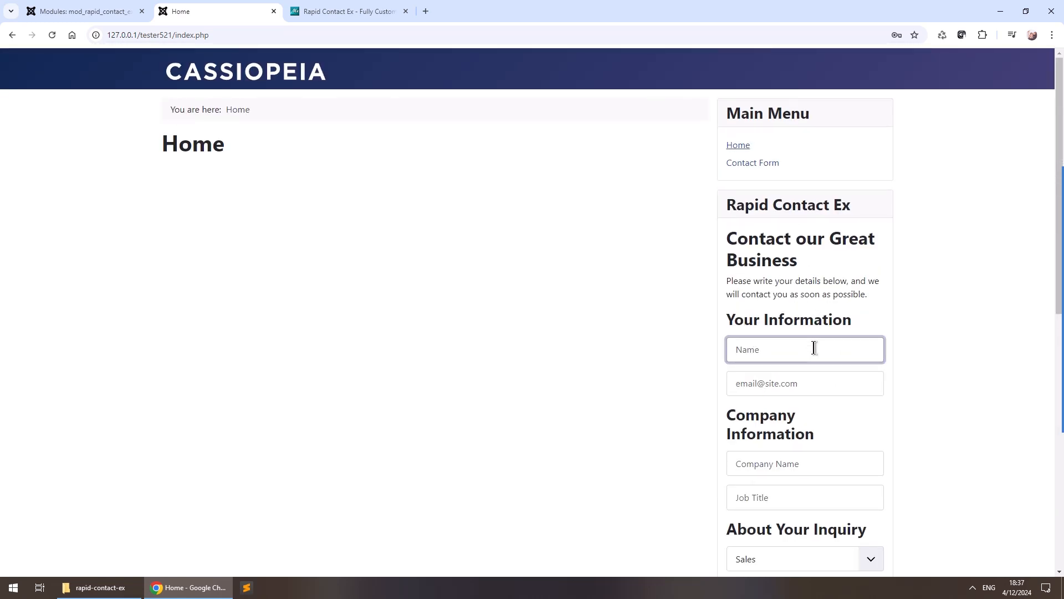
{"action": "type", "text": "Christopher"}
{"action": "key", "text": "Tab"}
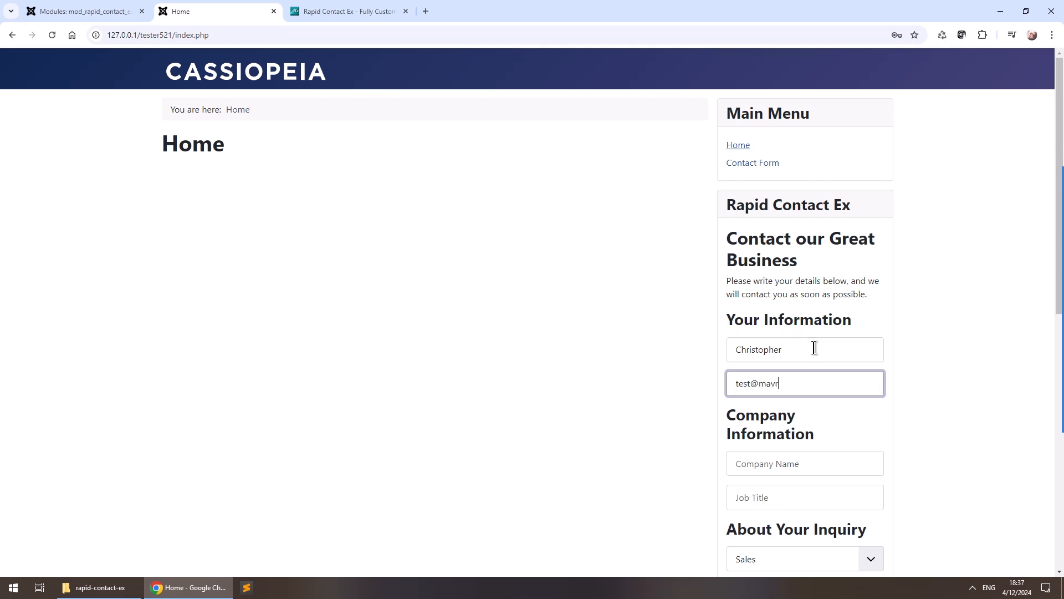
{"action": "key", "text": "Tab"}
{"action": "type", "text": "M"}
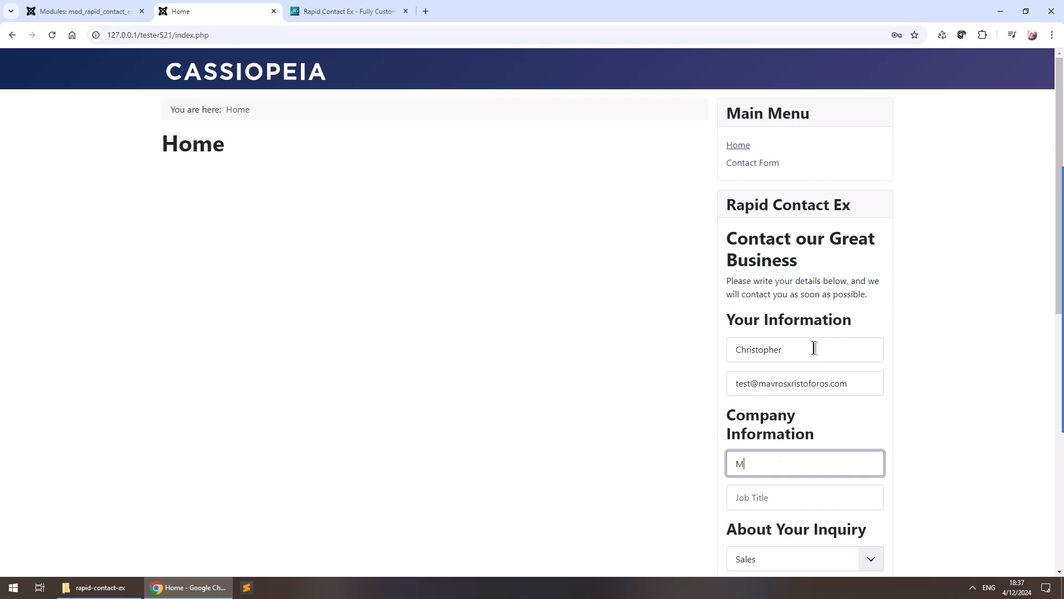
{"action": "type", "text": "avrosxristoforos.com"}
{"action": "key", "text": "Tab"}
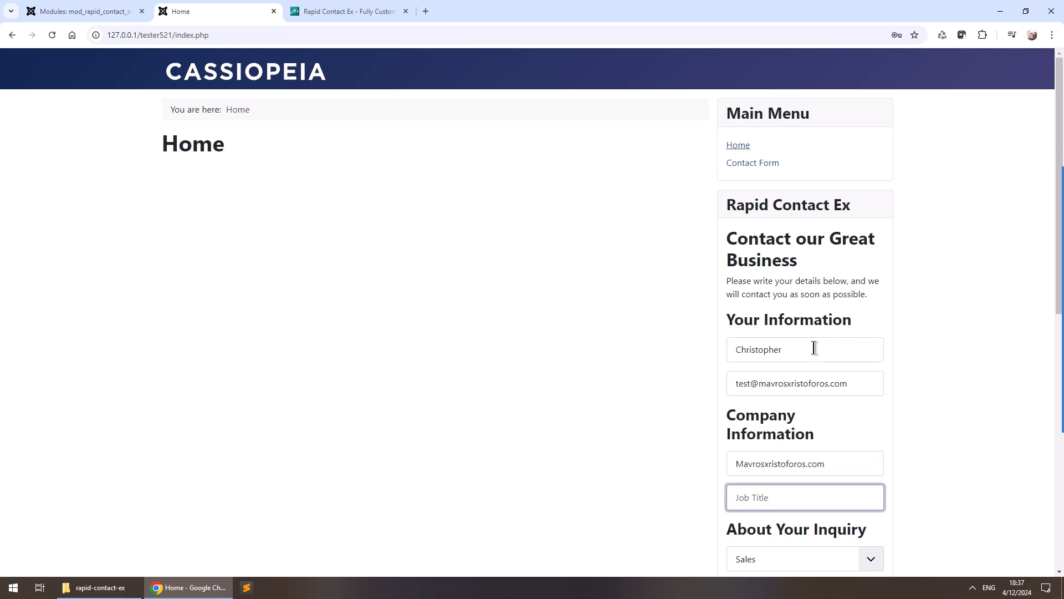
{"action": "type", "text": "Developer"}
Choose Product Support and Product Information, with subject 'How to use Rapid Contact Ex?' and a description.
{"action": "scroll", "coordinate": [898, 319], "scroll_direction": "down", "scroll_amount": 5}
{"action": "left_click", "coordinate": [808, 288]}
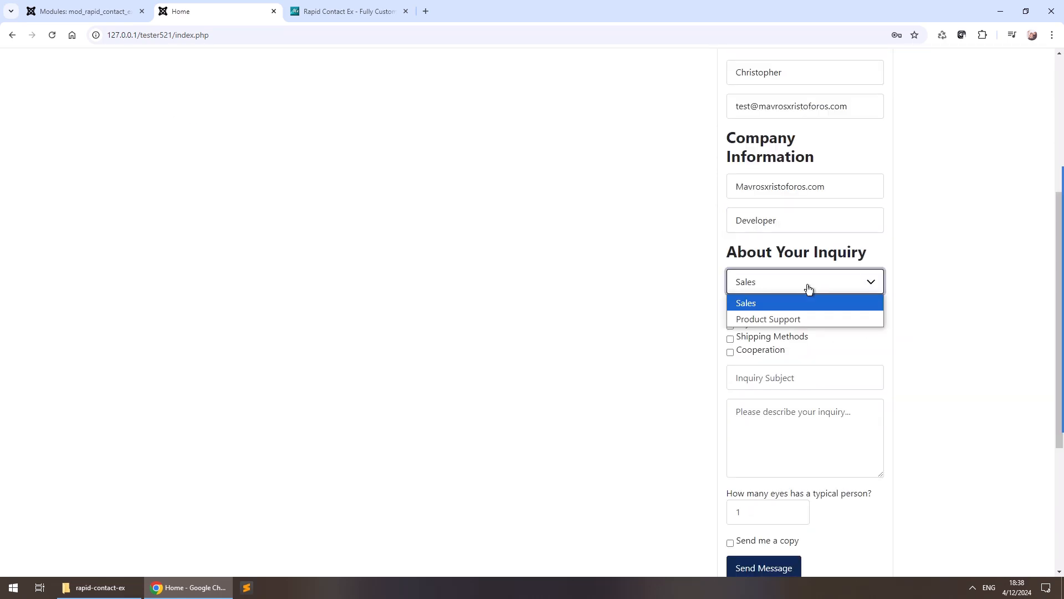
{"action": "left_click", "coordinate": [803, 327]}
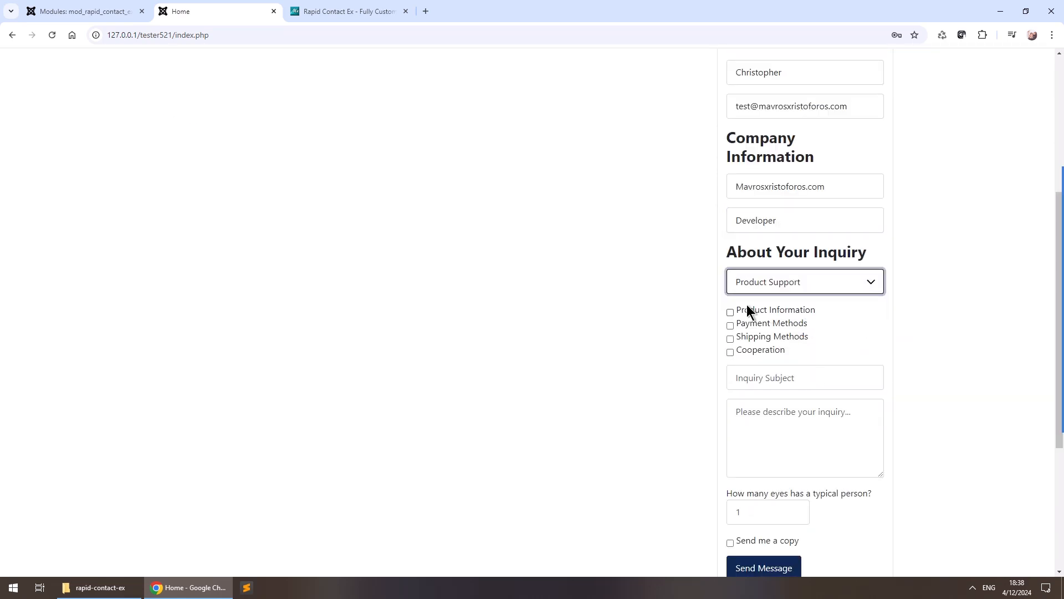
{"action": "left_click", "coordinate": [747, 309]}
{"action": "left_click", "coordinate": [810, 379]}
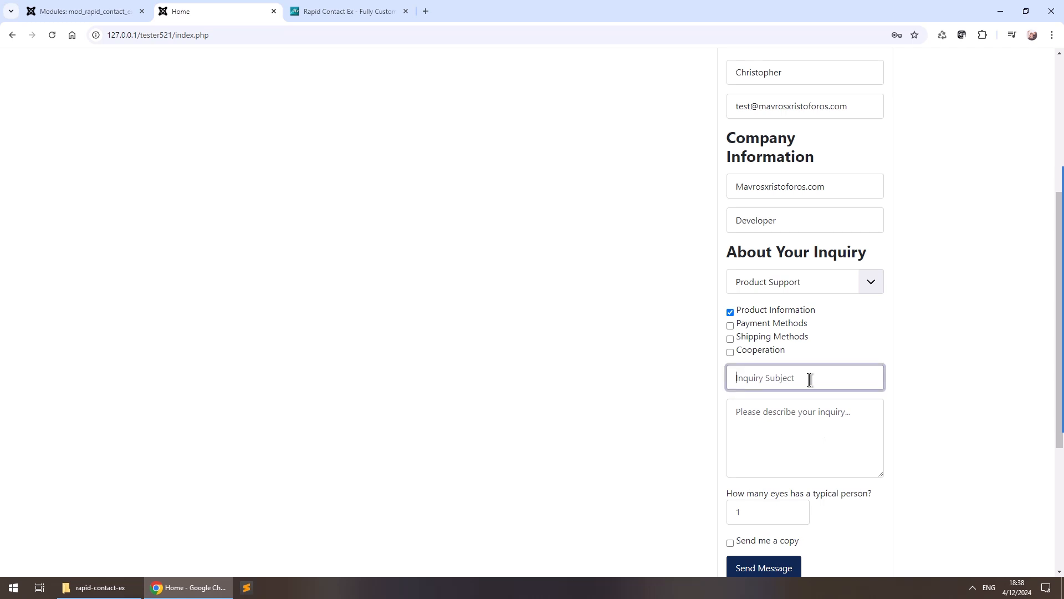
{"action": "type", "text": "How to use Rapid Contact Ex?"}
{"action": "key", "text": "Tab"}
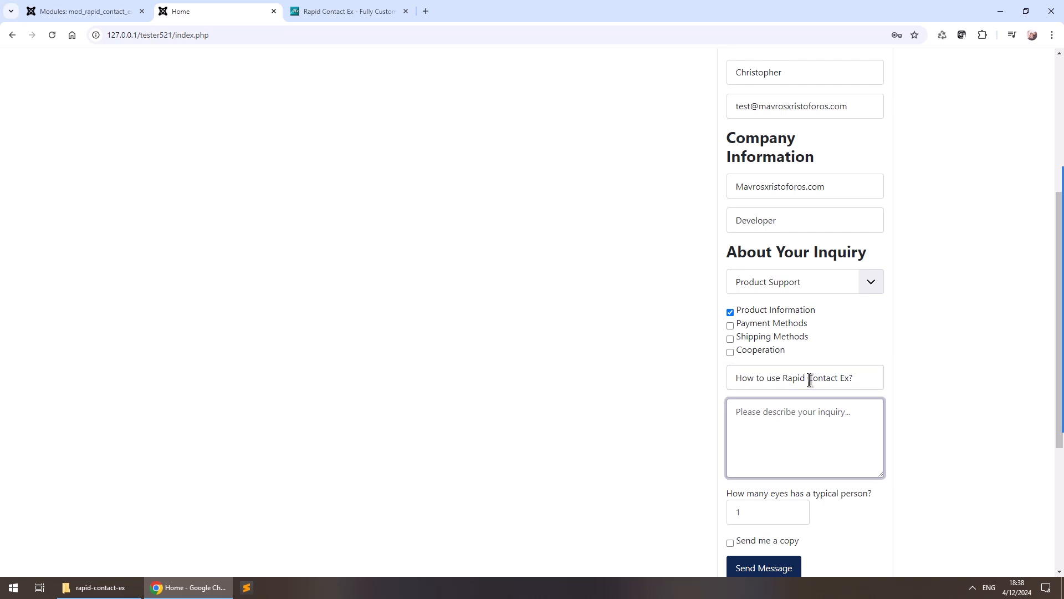
{"action": "type", "text": "We're l"}
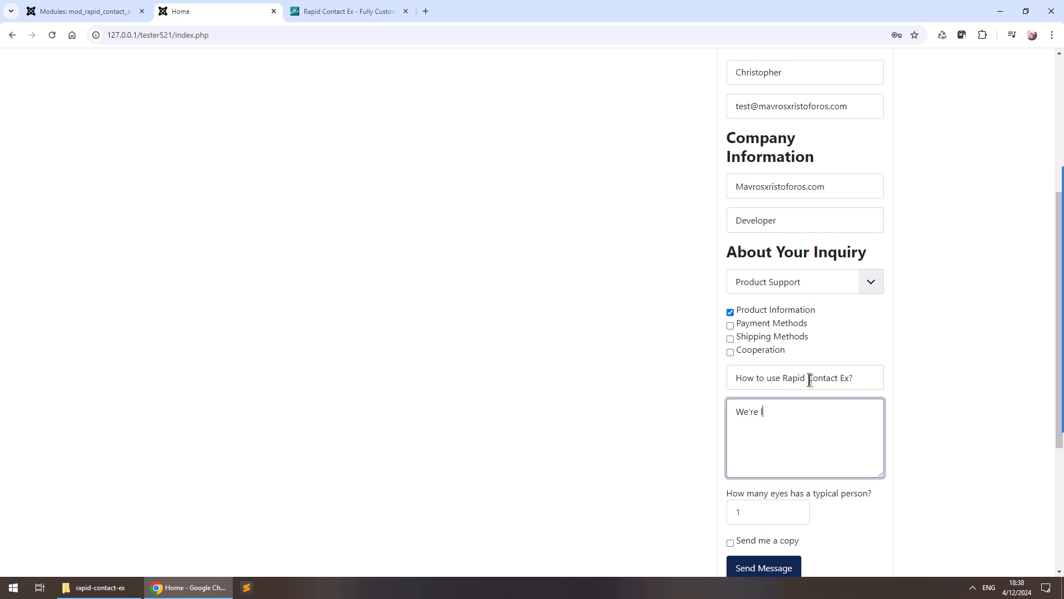
{"action": "type", "text": "ive and we need some info!"}
Answer 2 to the eyes question, request a copy, and send the message.
{"action": "scroll", "coordinate": [844, 383], "scroll_direction": "down", "scroll_amount": 2}
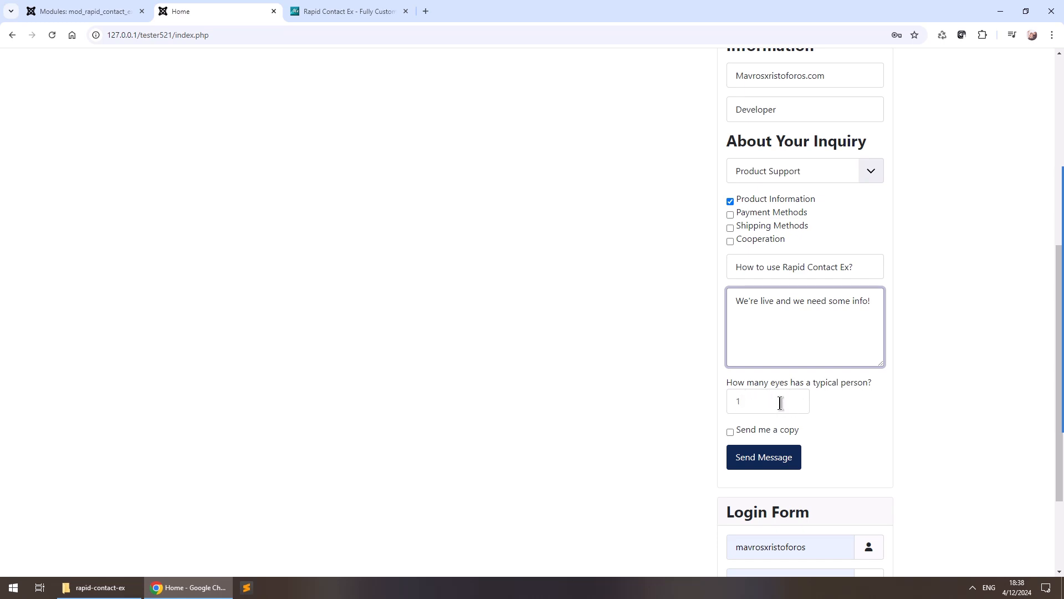
{"action": "left_click", "coordinate": [780, 403]}
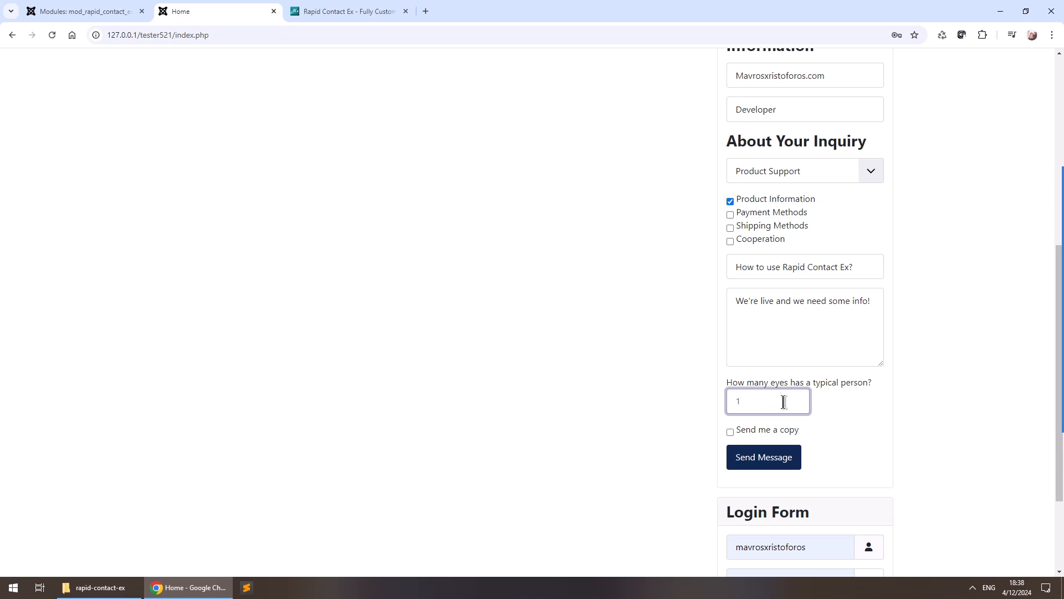
{"action": "type", "text": "2"}
{"action": "left_click", "coordinate": [770, 429]}
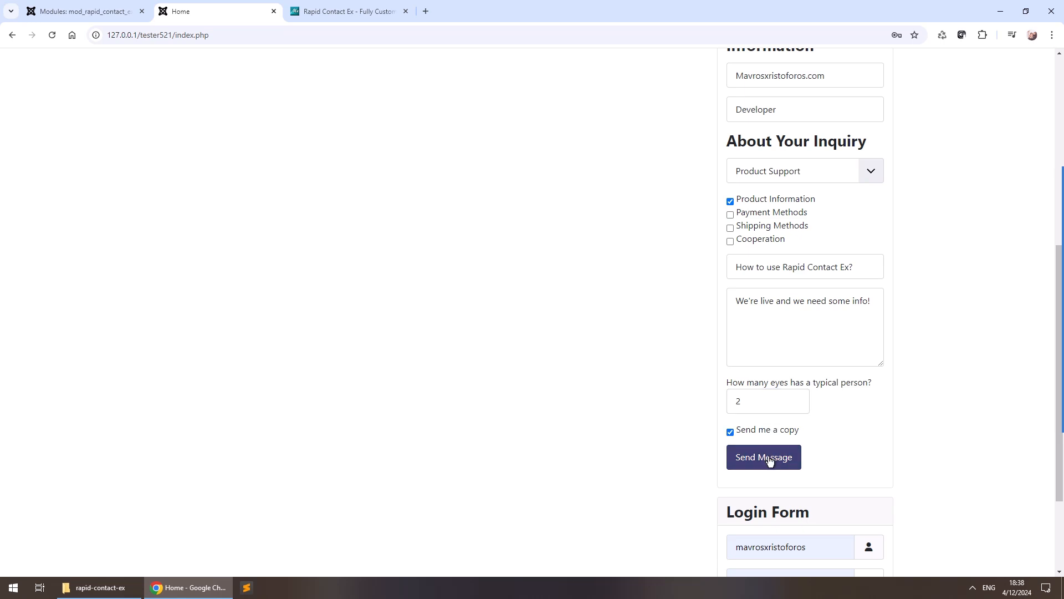
{"action": "left_click", "coordinate": [770, 457]}
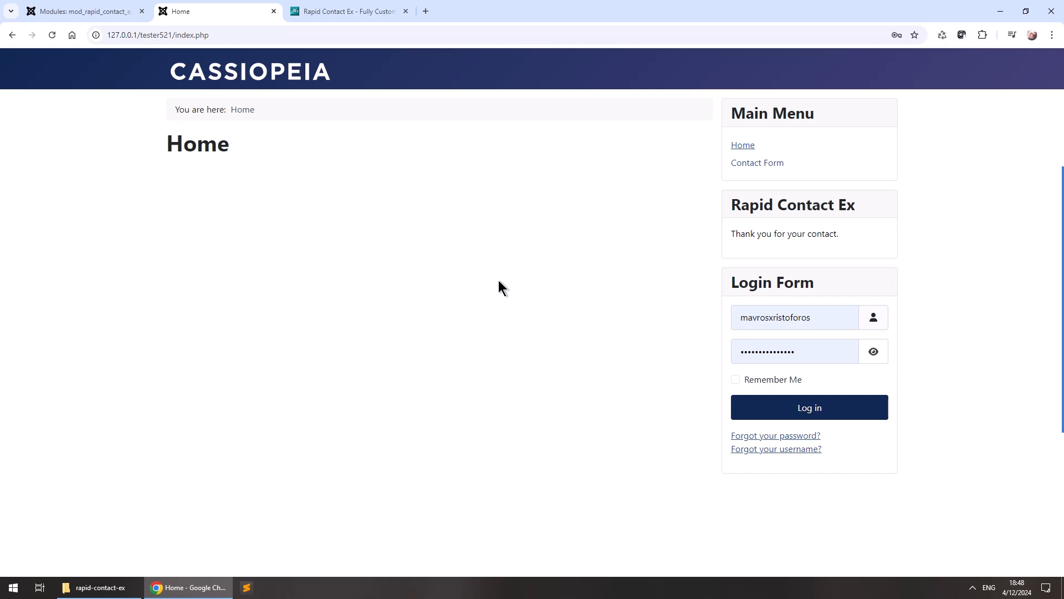
Return to the Rapid Contact Ex module admin and review its Text Options, like button text 'Send Message'.
{"action": "left_click", "coordinate": [97, 11]}
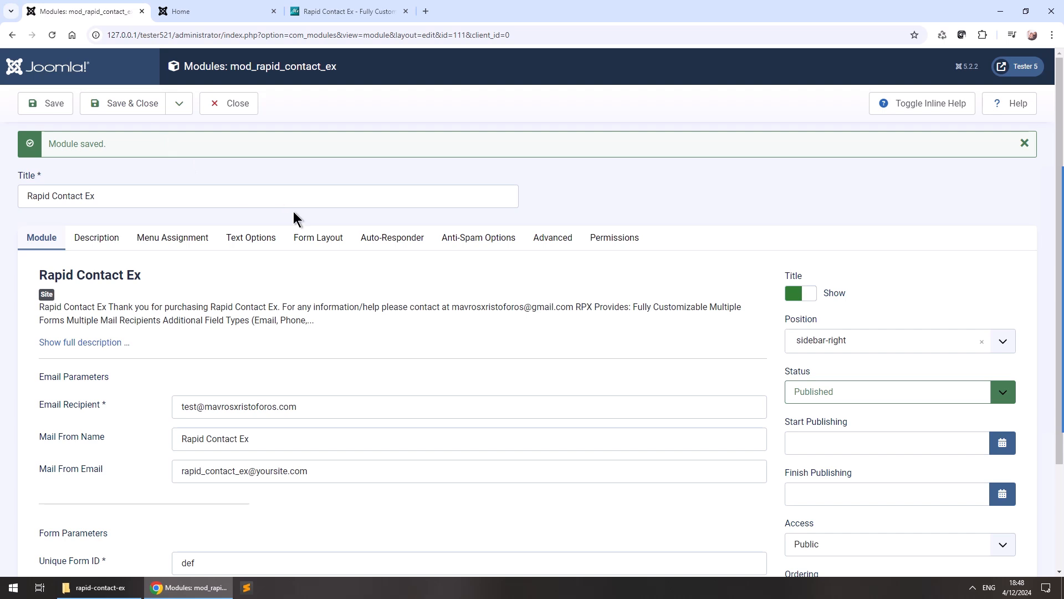
{"action": "left_click", "coordinate": [252, 237]}
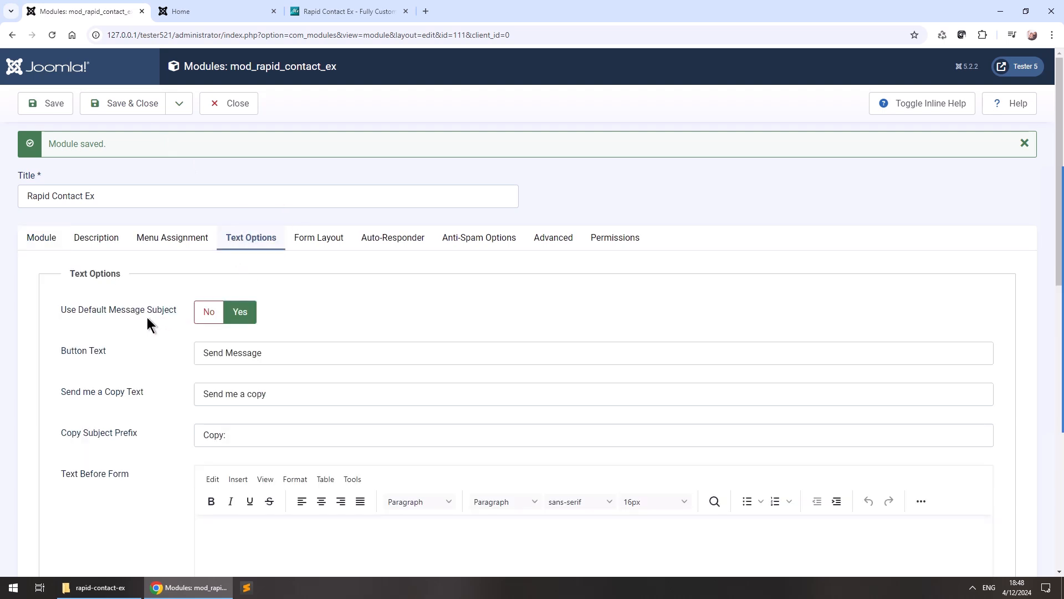
{"action": "scroll", "coordinate": [98, 398], "scroll_direction": "down", "scroll_amount": 1}
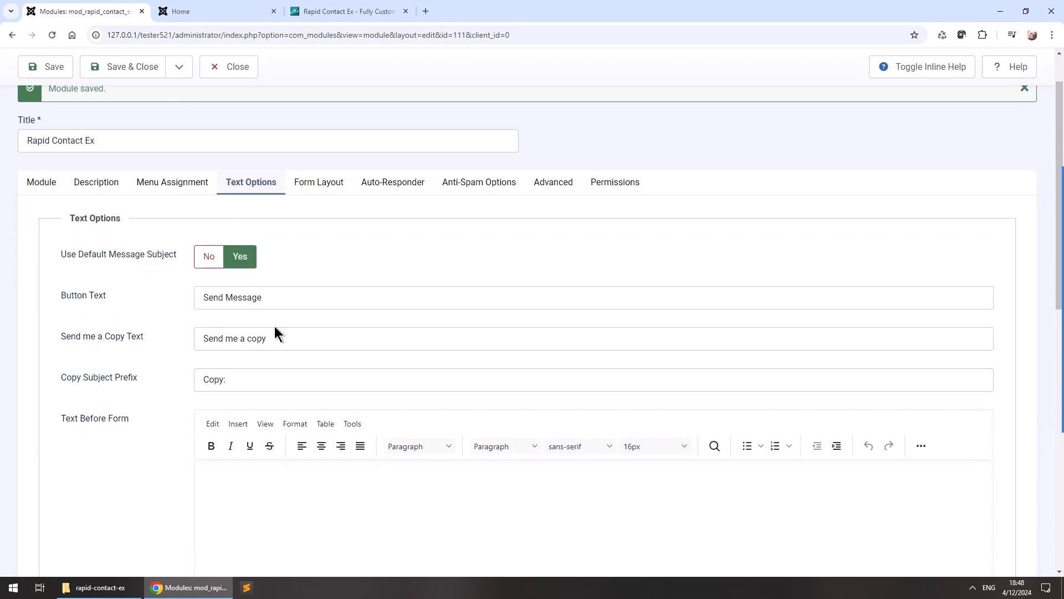
{"action": "scroll", "coordinate": [172, 391], "scroll_direction": "down", "scroll_amount": 2}
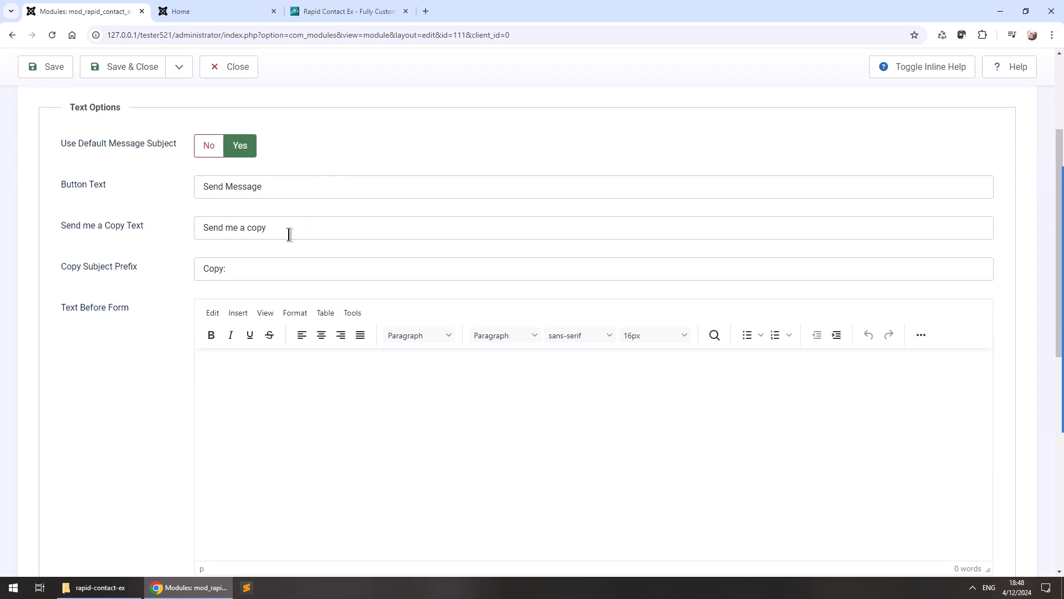
{"action": "scroll", "coordinate": [130, 372], "scroll_direction": "down", "scroll_amount": 1}
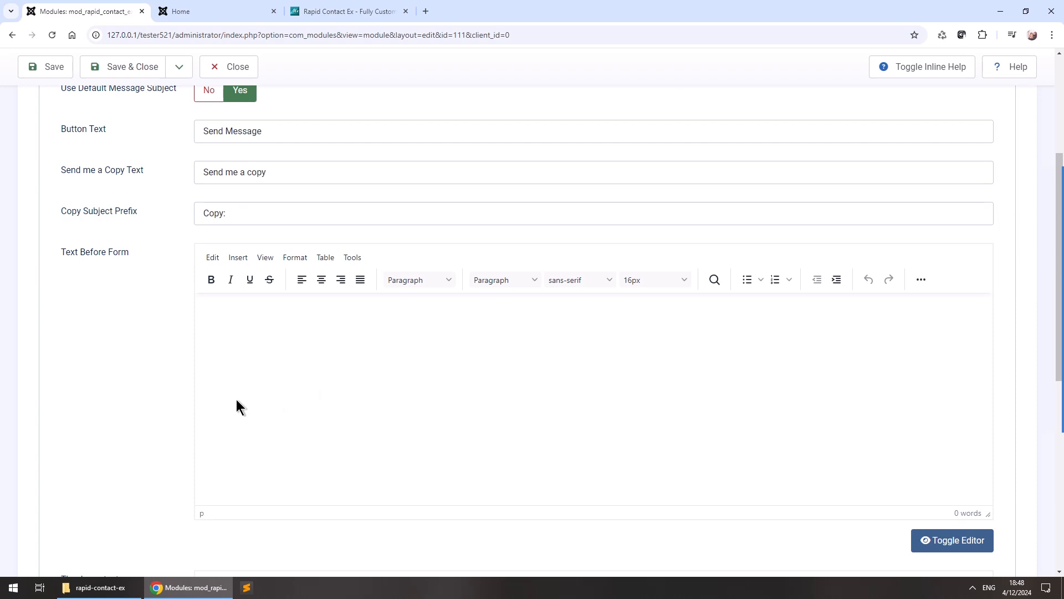
{"action": "scroll", "coordinate": [270, 409], "scroll_direction": "up", "scroll_amount": 2}
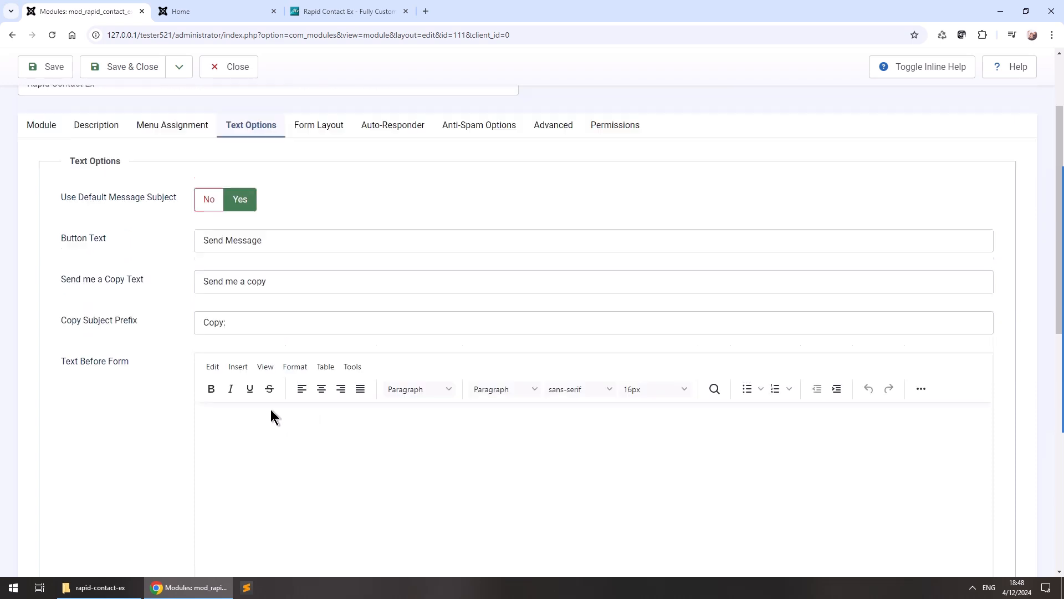
Show the Form Layout settings with inline help descriptions, down to the Style Presets.
{"action": "left_click", "coordinate": [321, 135]}
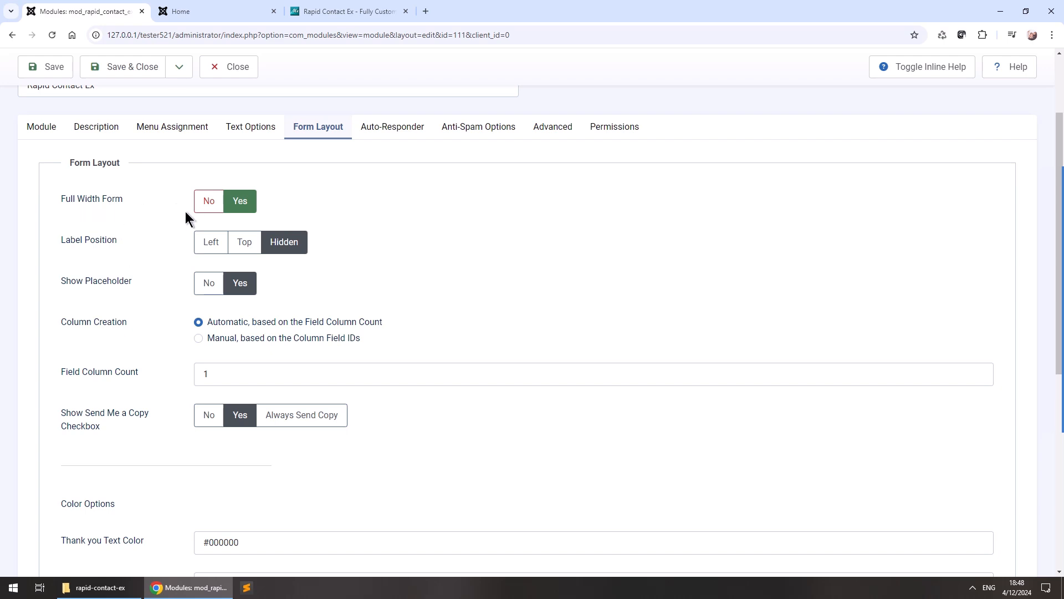
{"action": "scroll", "coordinate": [102, 211], "scroll_direction": "up", "scroll_amount": 1}
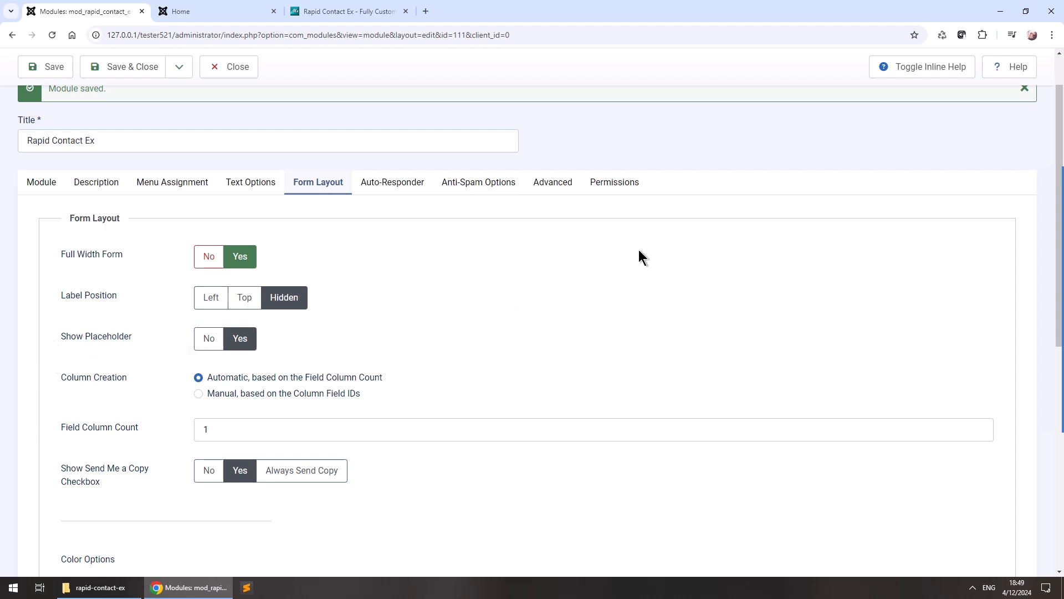
{"action": "left_click", "coordinate": [929, 71]}
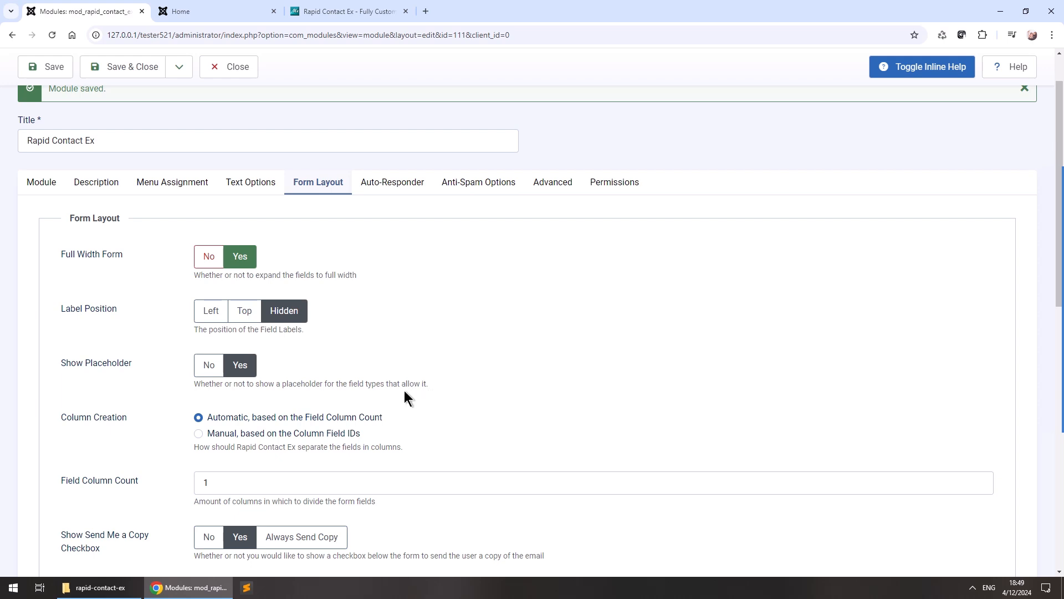
{"action": "scroll", "coordinate": [184, 396], "scroll_direction": "down", "scroll_amount": 3}
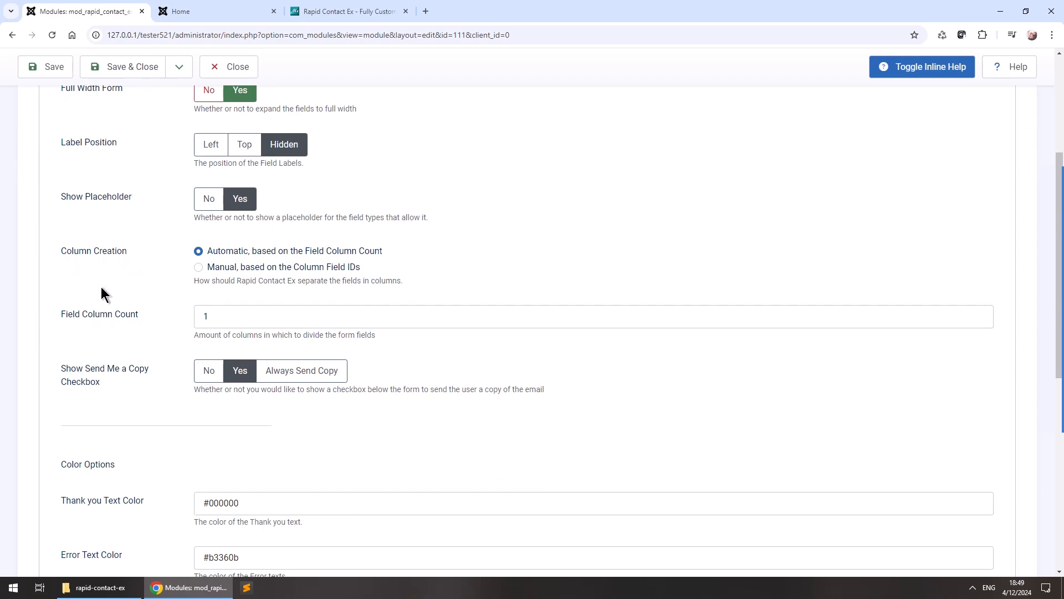
{"action": "scroll", "coordinate": [150, 413], "scroll_direction": "down", "scroll_amount": 8}
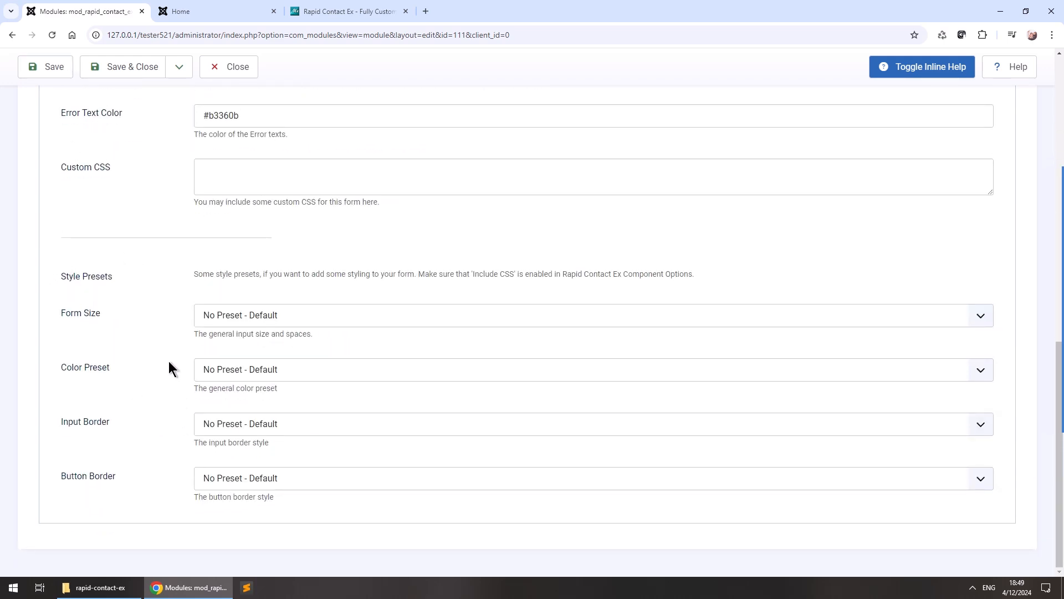
Apply Small form size, Orange colours and Curvy input and button borders, then save and view the Home page.
{"action": "left_click", "coordinate": [267, 316]}
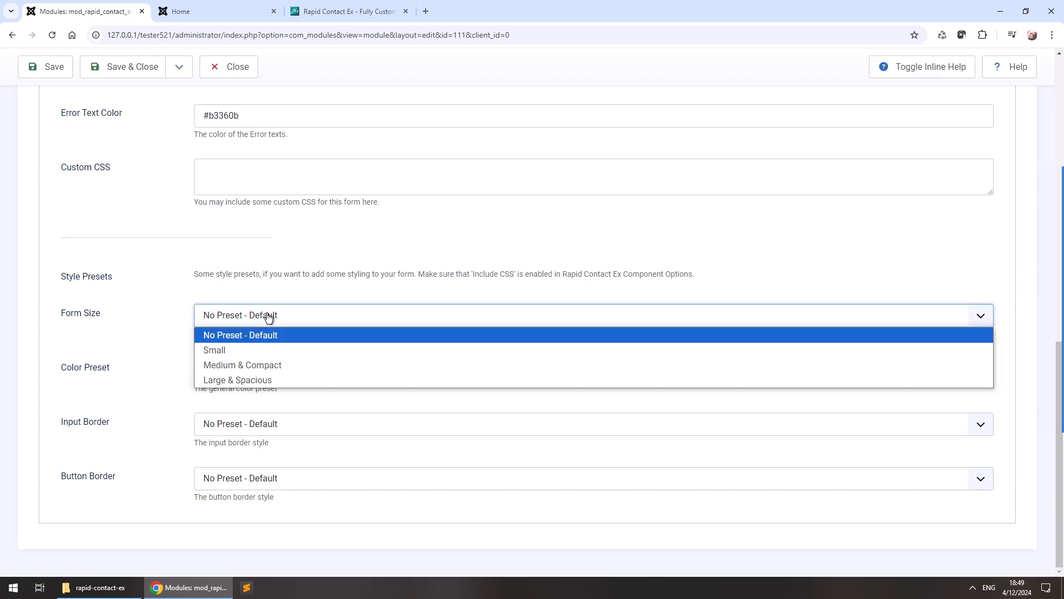
{"action": "left_click", "coordinate": [214, 351]}
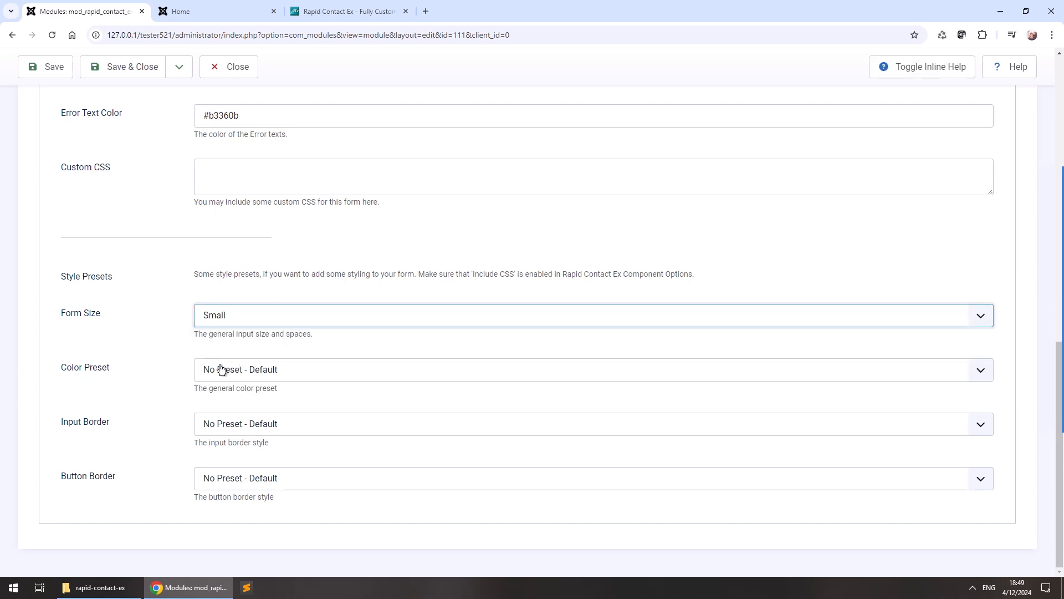
{"action": "left_click", "coordinate": [253, 377]}
{"action": "left_click", "coordinate": [240, 405]}
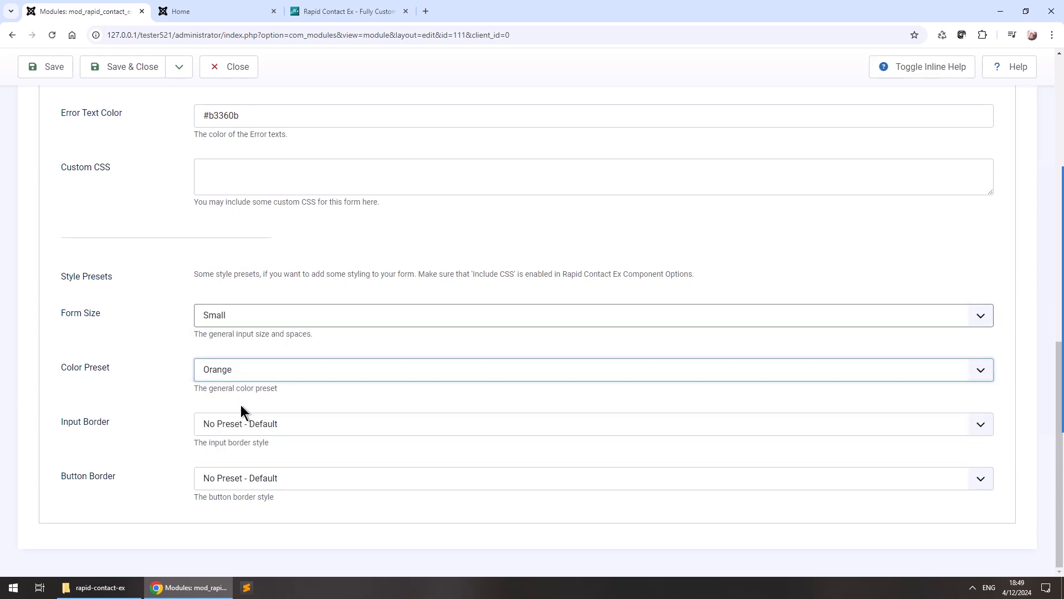
{"action": "left_click", "coordinate": [238, 431]}
{"action": "left_click", "coordinate": [239, 489]}
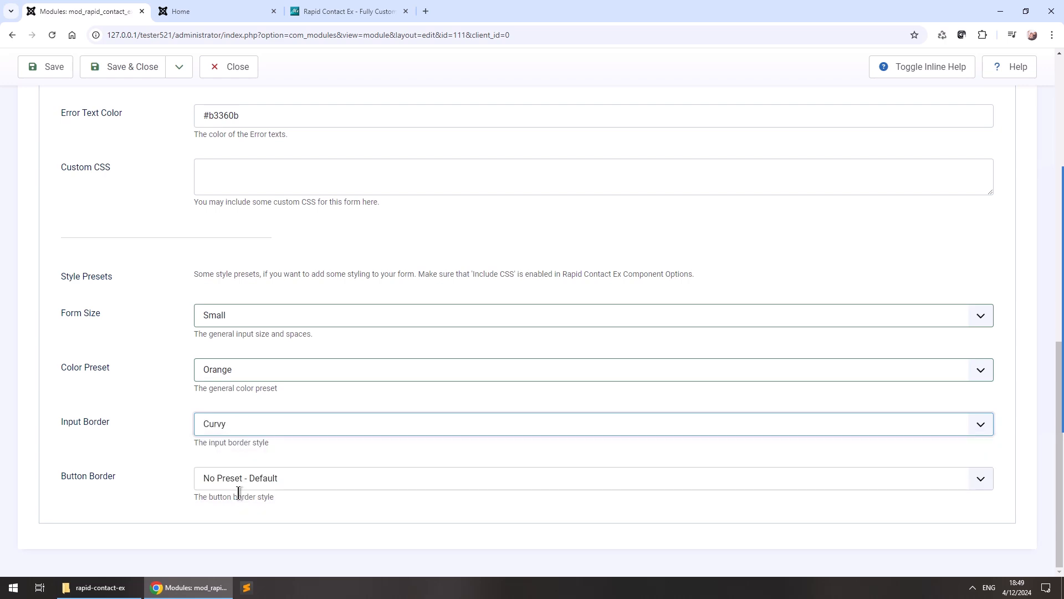
{"action": "left_click", "coordinate": [239, 487]}
{"action": "left_click", "coordinate": [231, 541]}
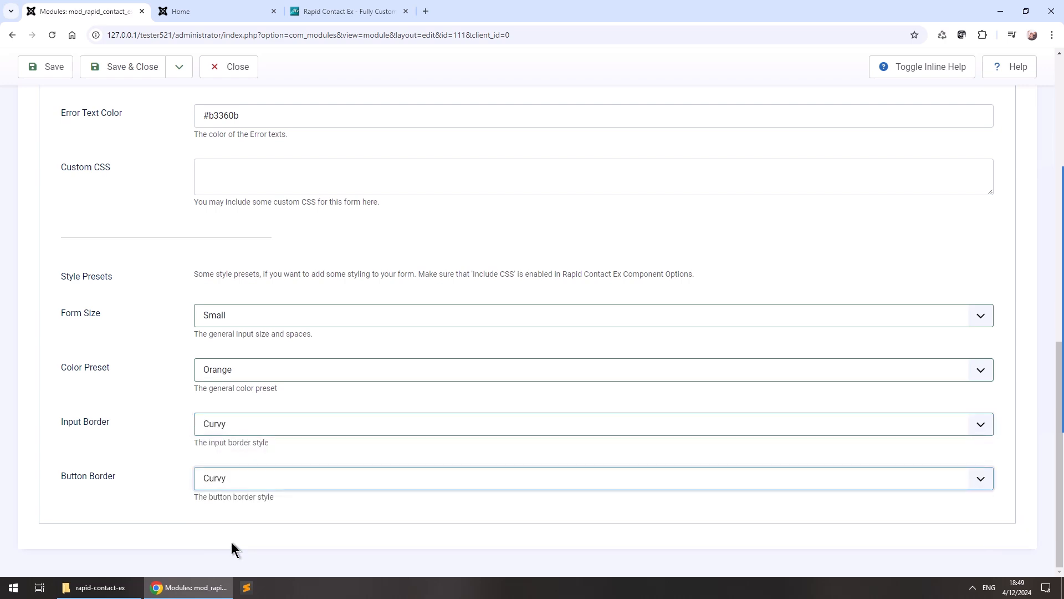
{"action": "left_click", "coordinate": [45, 61]}
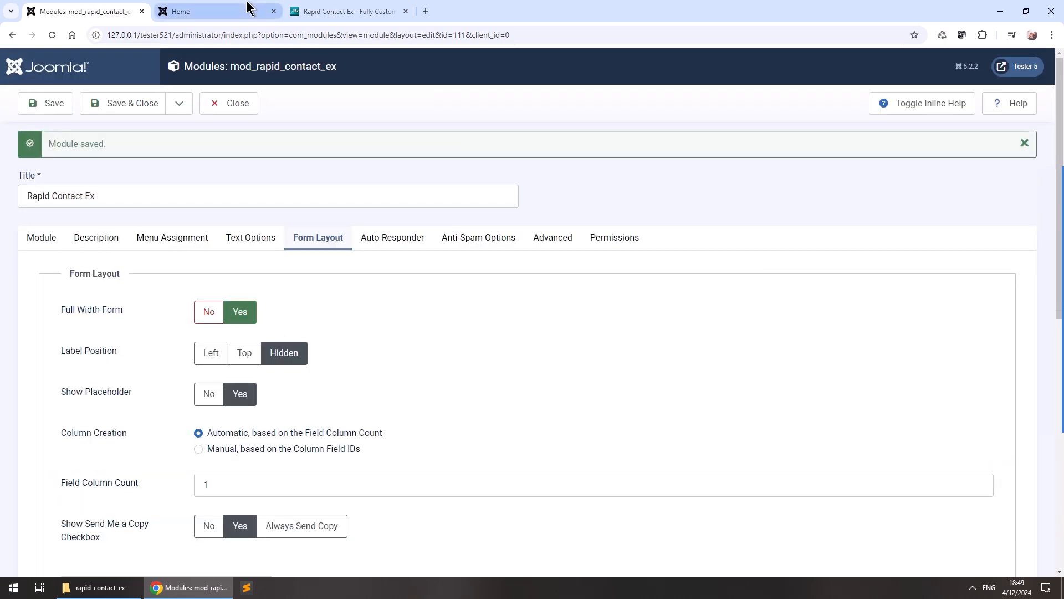
{"action": "left_click", "coordinate": [245, 10]}
{"action": "key", "text": "F5"}
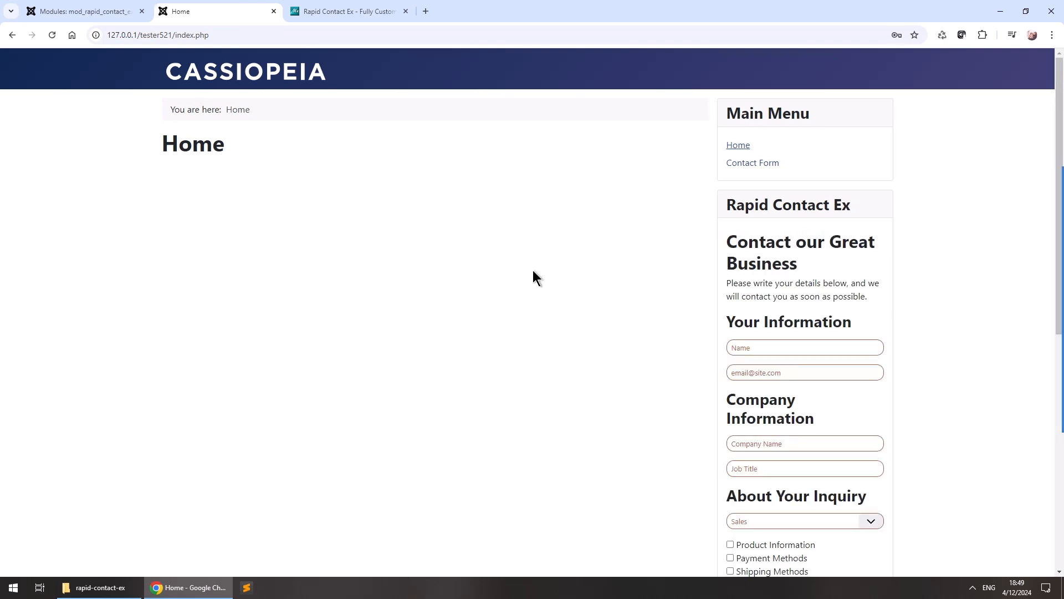
{"action": "scroll", "coordinate": [937, 375], "scroll_direction": "down", "scroll_amount": 6}
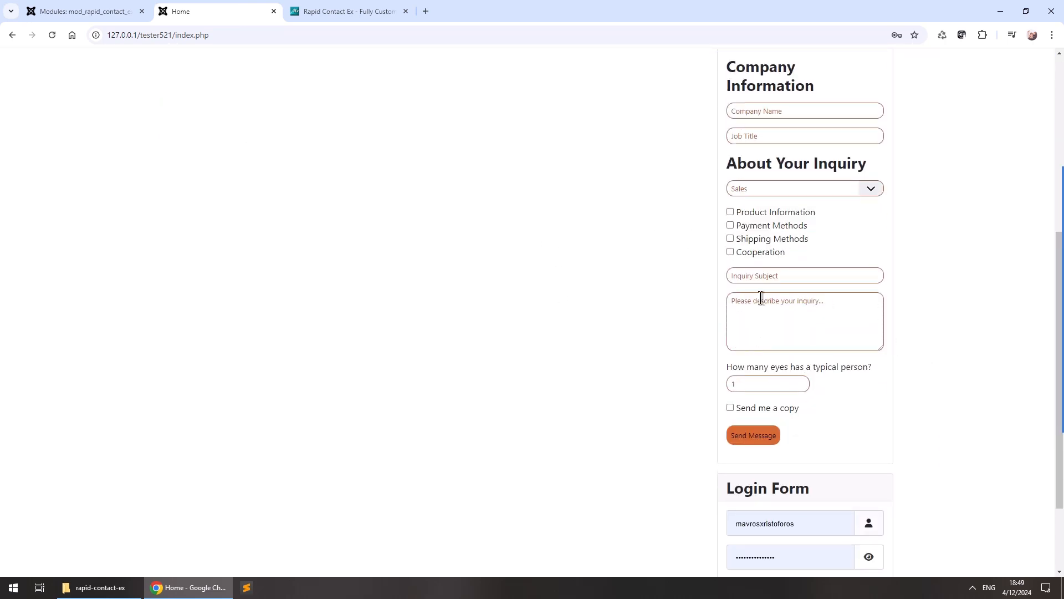
{"action": "scroll", "coordinate": [836, 299], "scroll_direction": "up", "scroll_amount": 6}
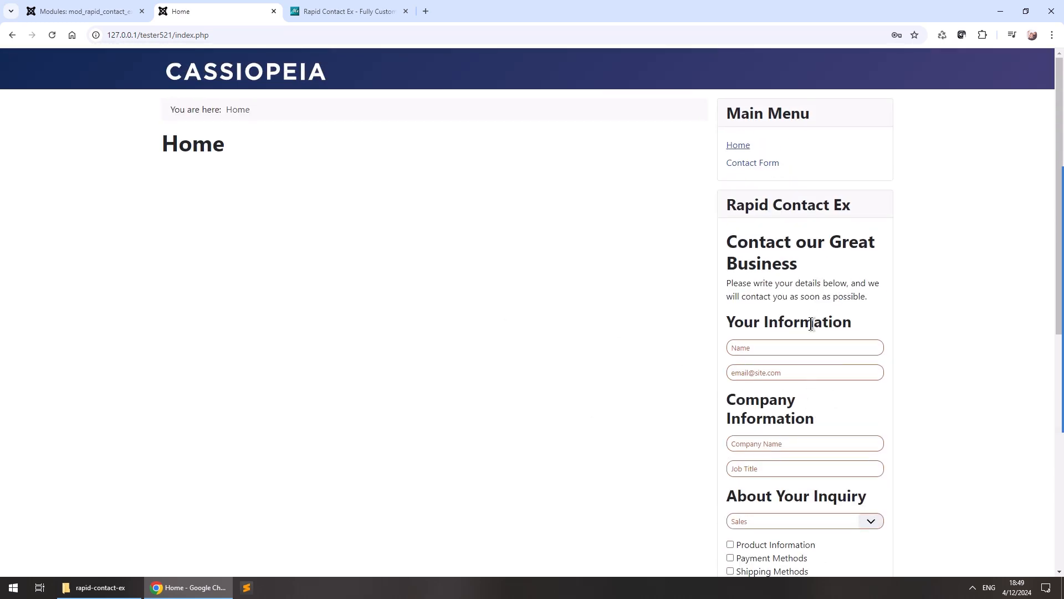
{"action": "left_click", "coordinate": [78, 11]}
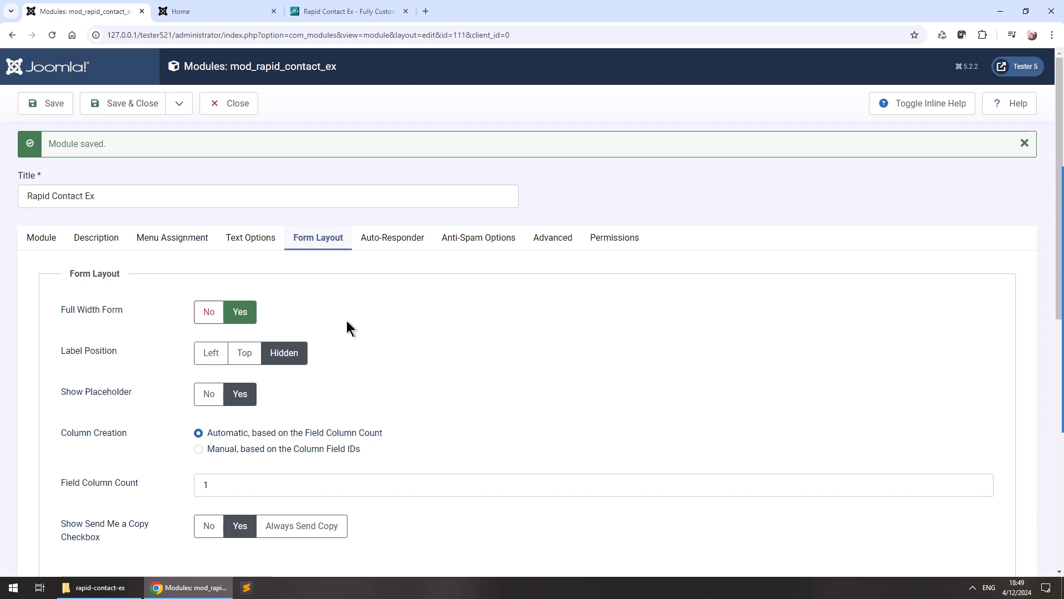
Go through Auto-Responder to the Anti-Spam Options, showing the eyes-count question with answer 2.
{"action": "left_click", "coordinate": [403, 249]}
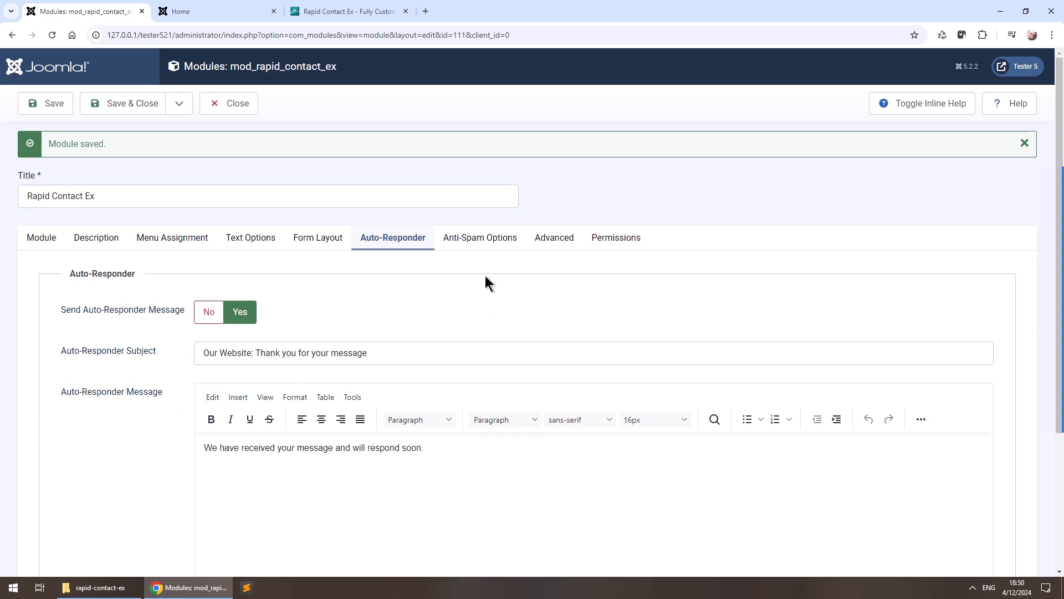
{"action": "left_click", "coordinate": [485, 242]}
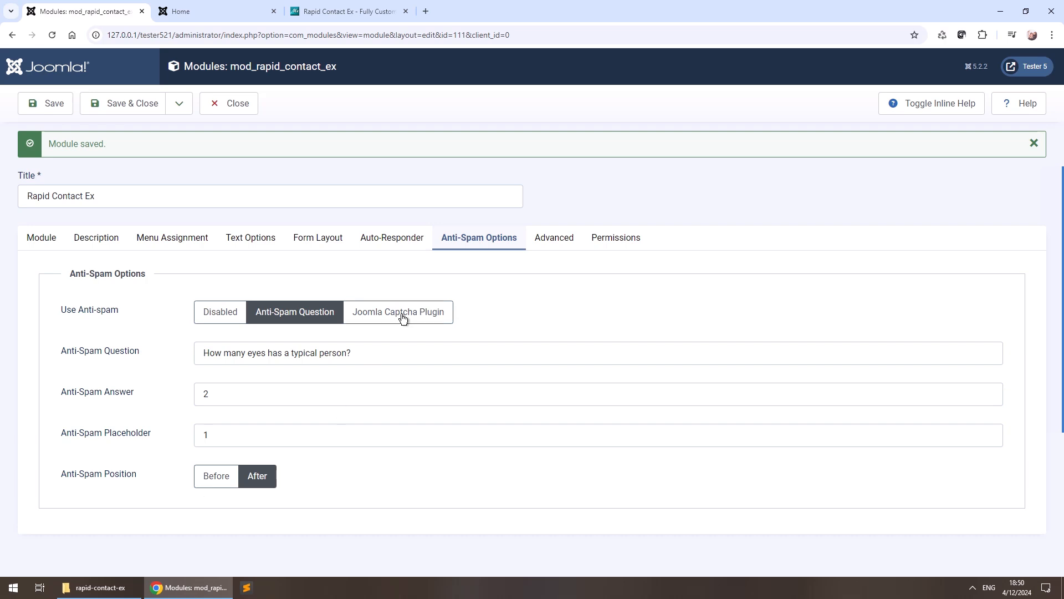
Switch anti-spam to the Joomla Captcha Plugin and return to the Rapid Contact Ex product page.
{"action": "left_click", "coordinate": [368, 316]}
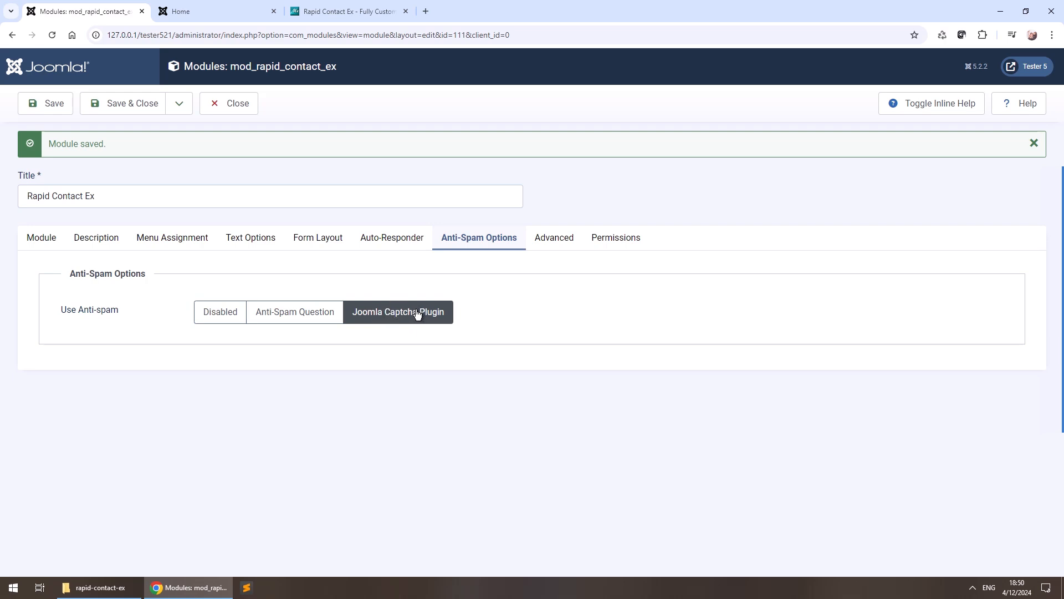
{"action": "left_click", "coordinate": [379, 8]}
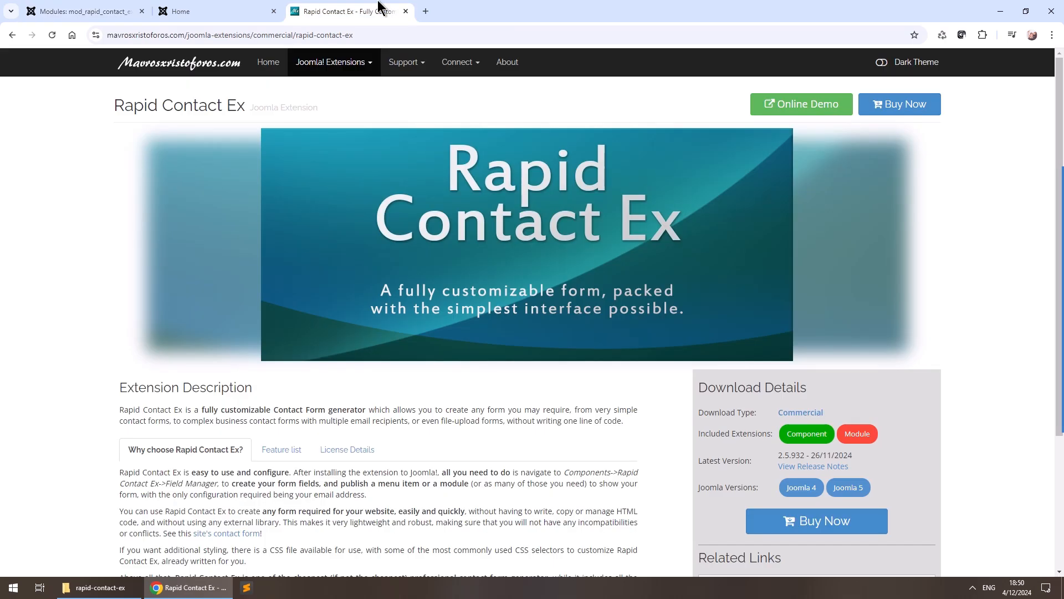